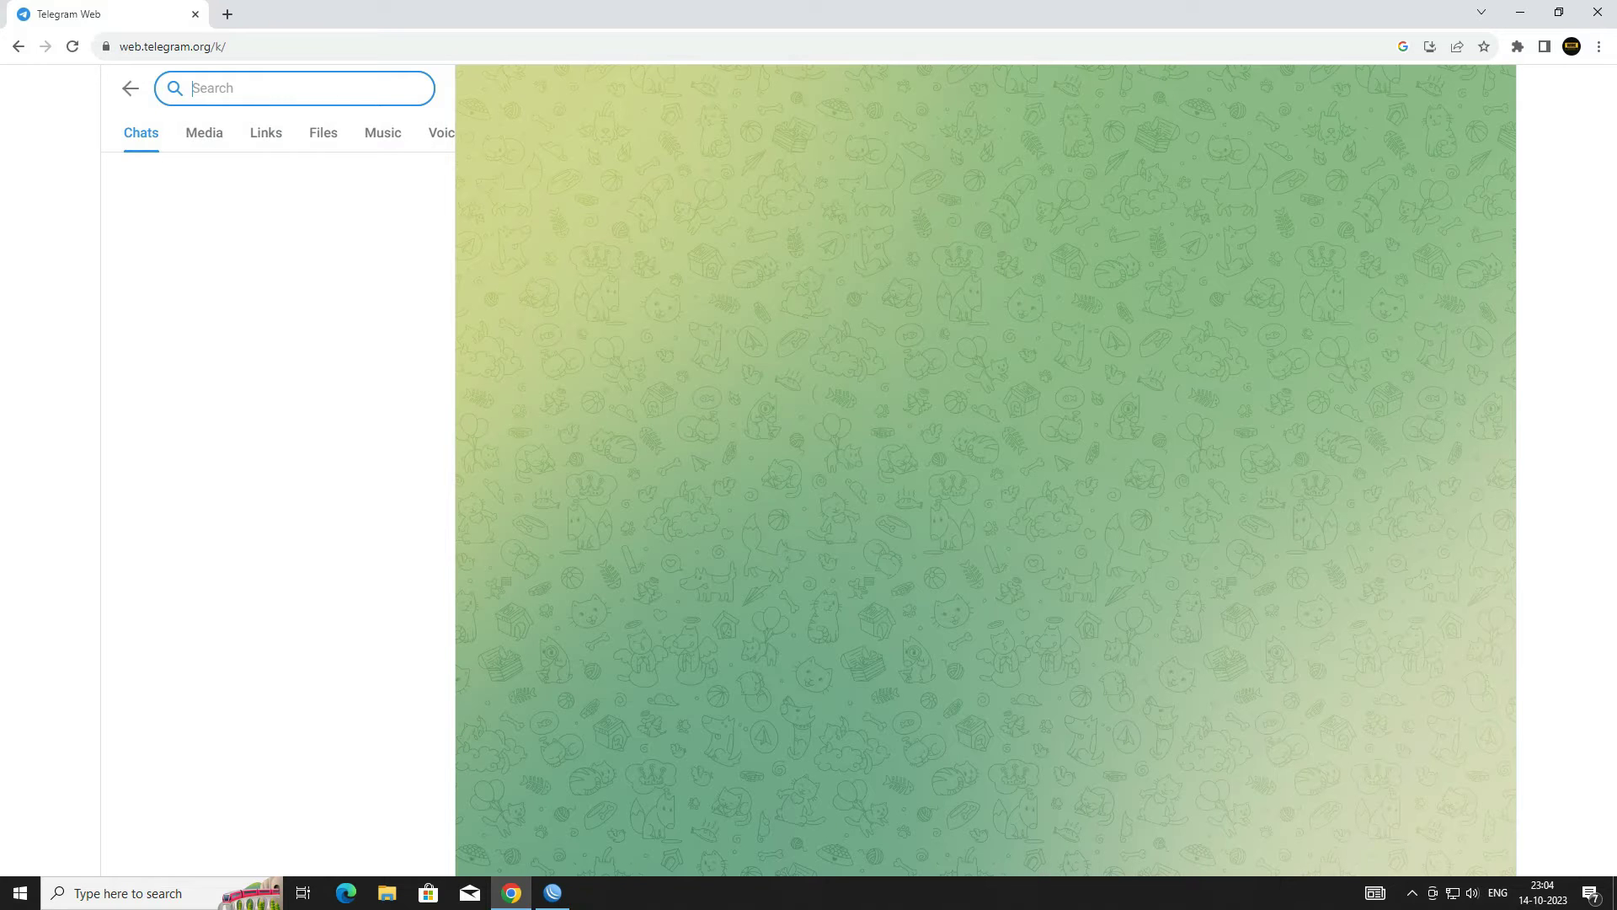
Step: Find the verified BotFather chat, open it, and start the conversation
text(botfather)
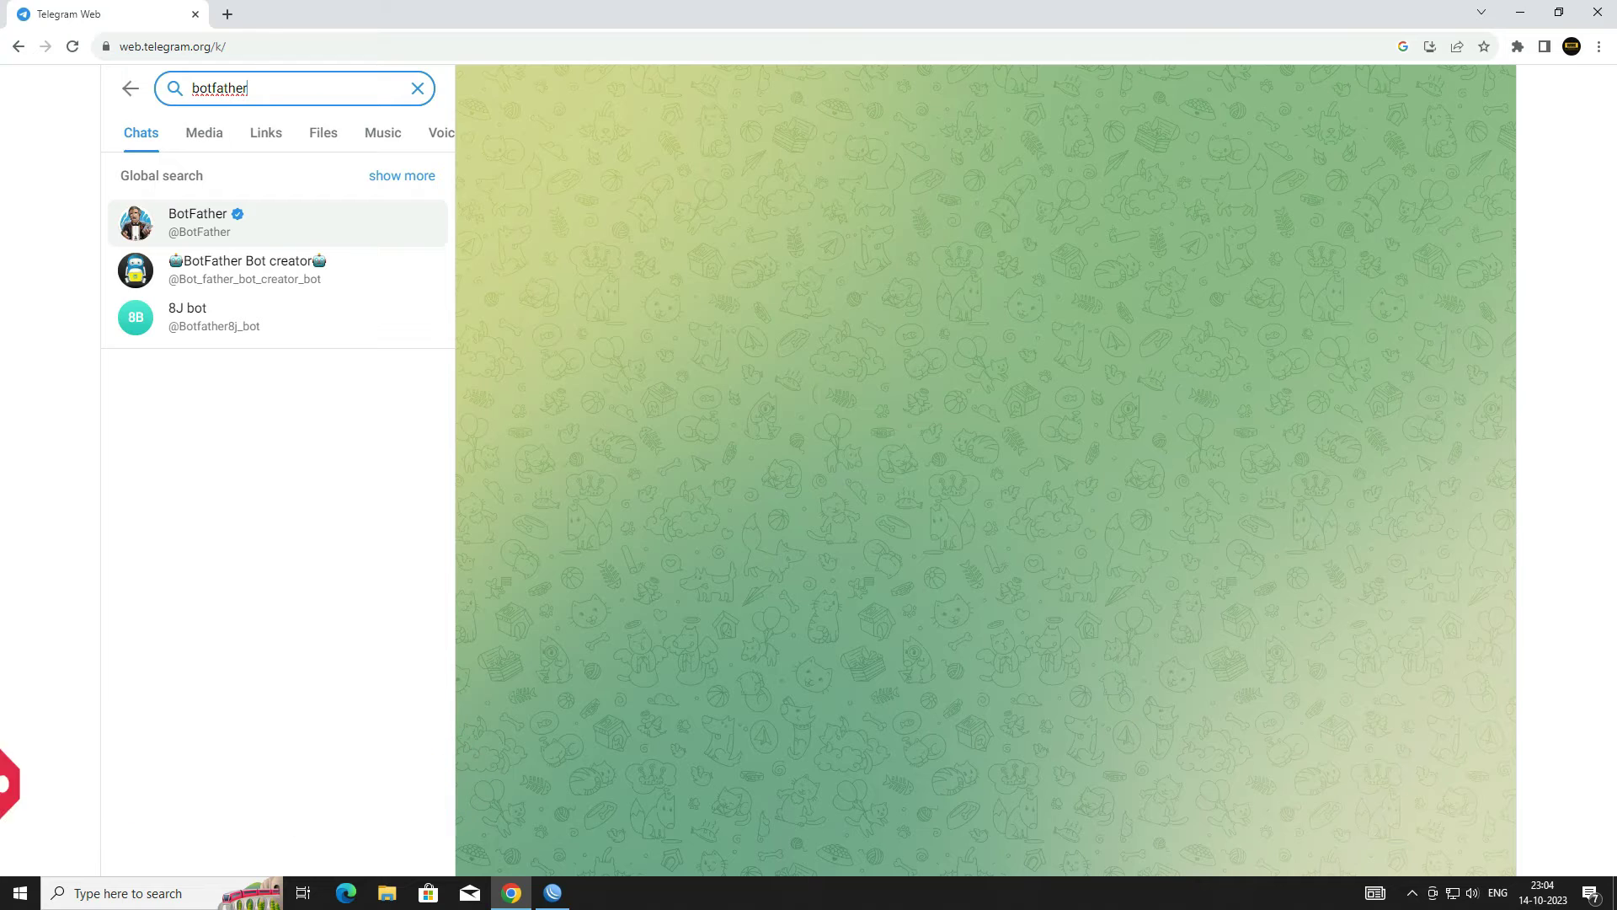
click(202, 229)
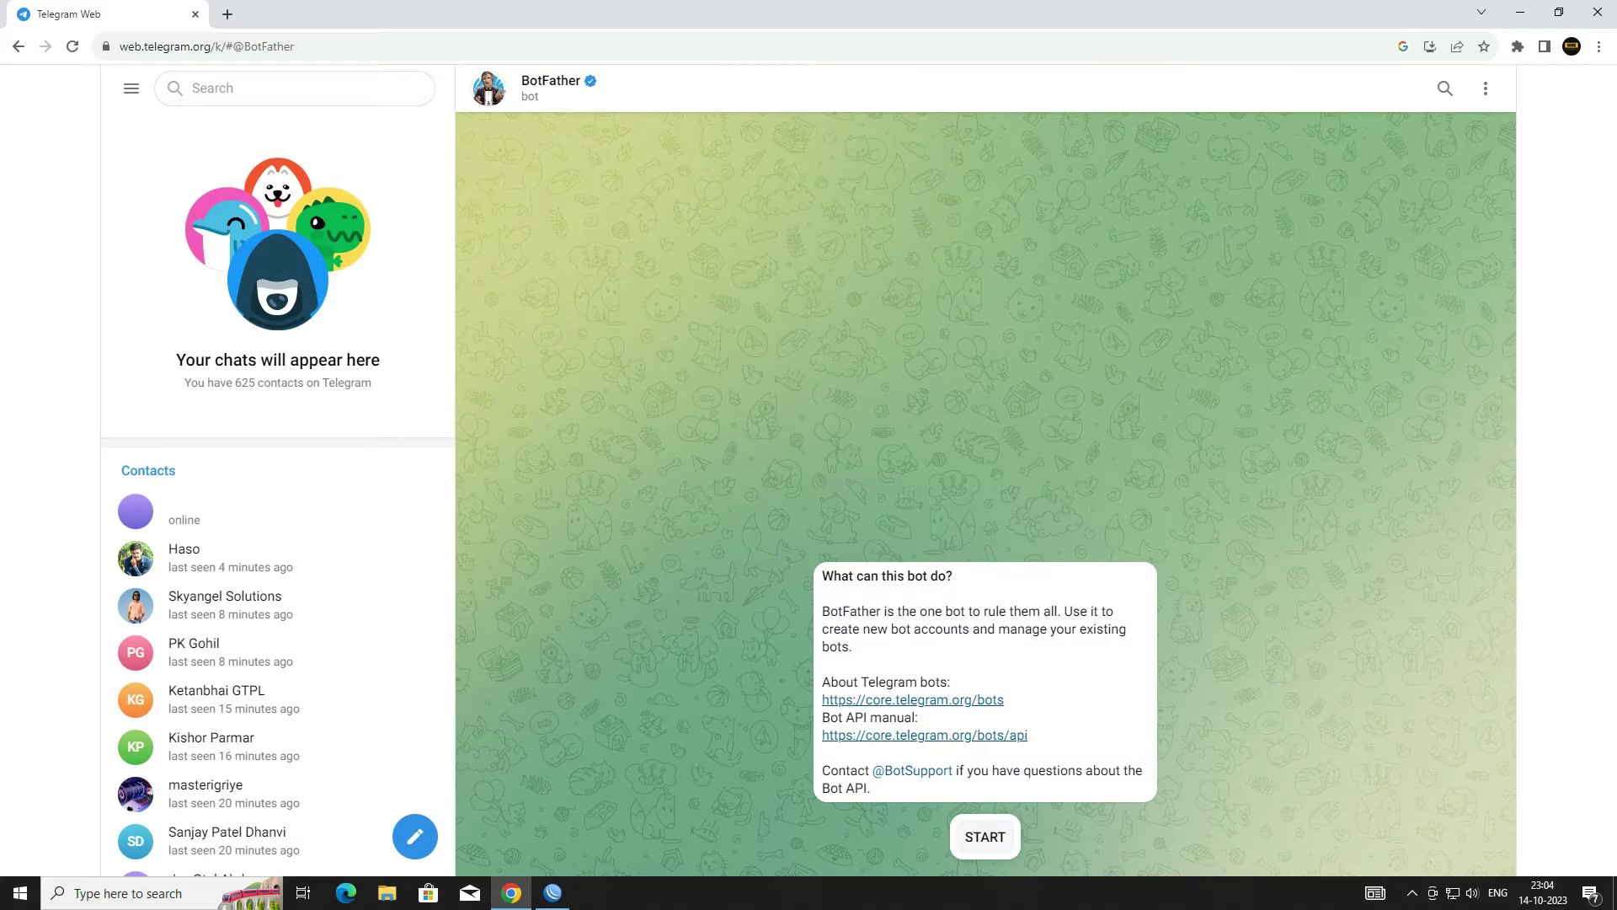
click(985, 837)
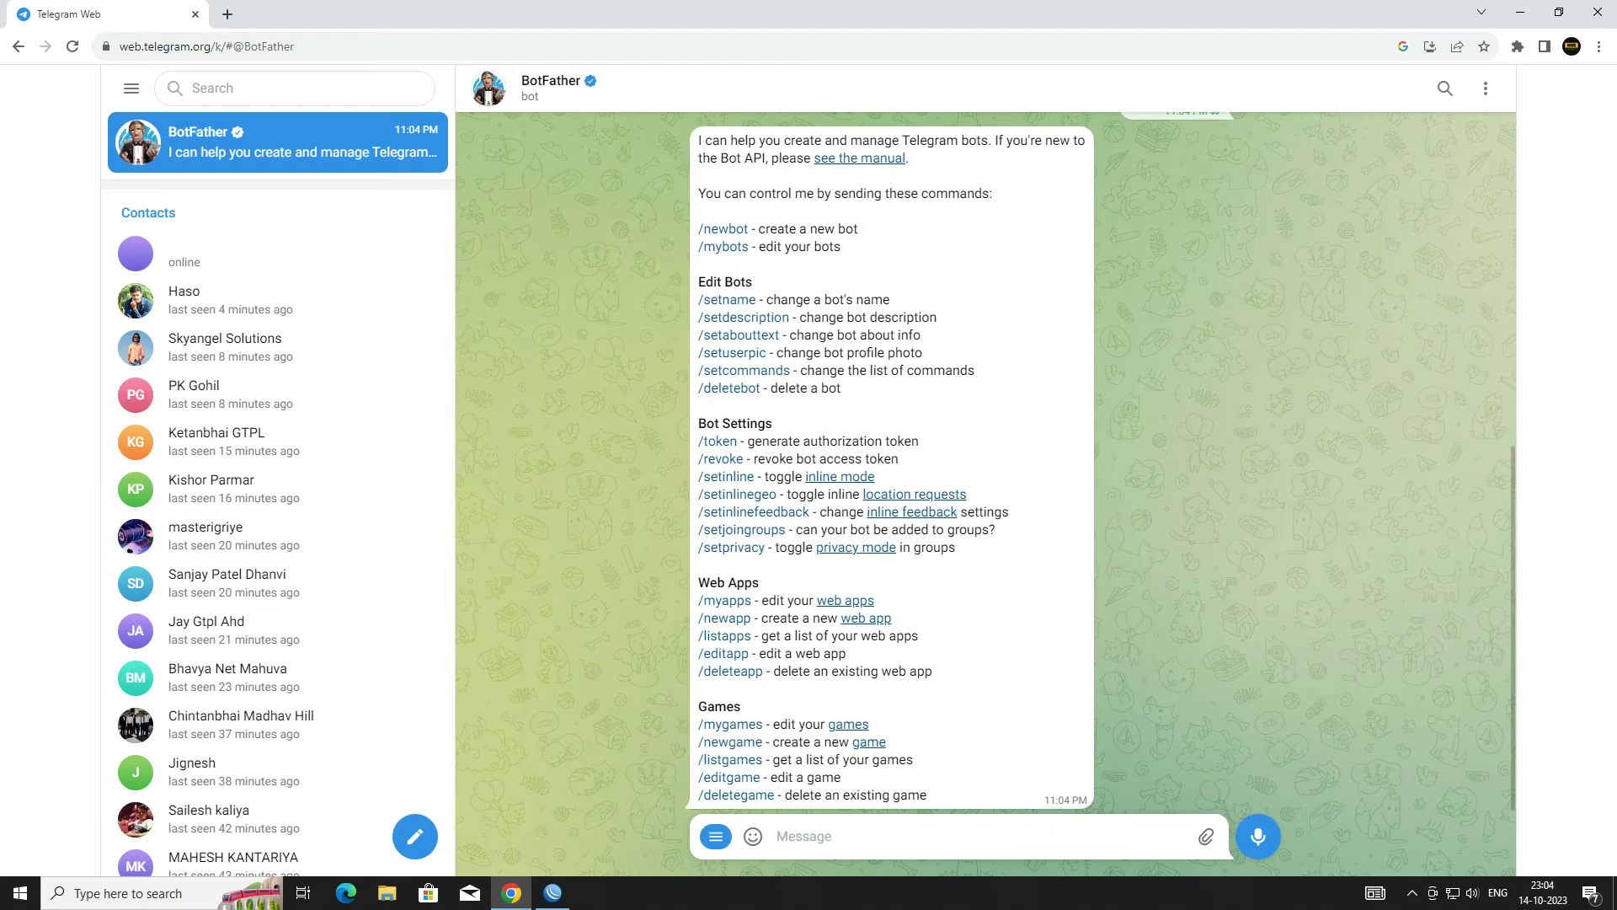
Step: Send /newbot to BotFather and enter 'Wirenetwork2049' as the bot's name
click(792, 836)
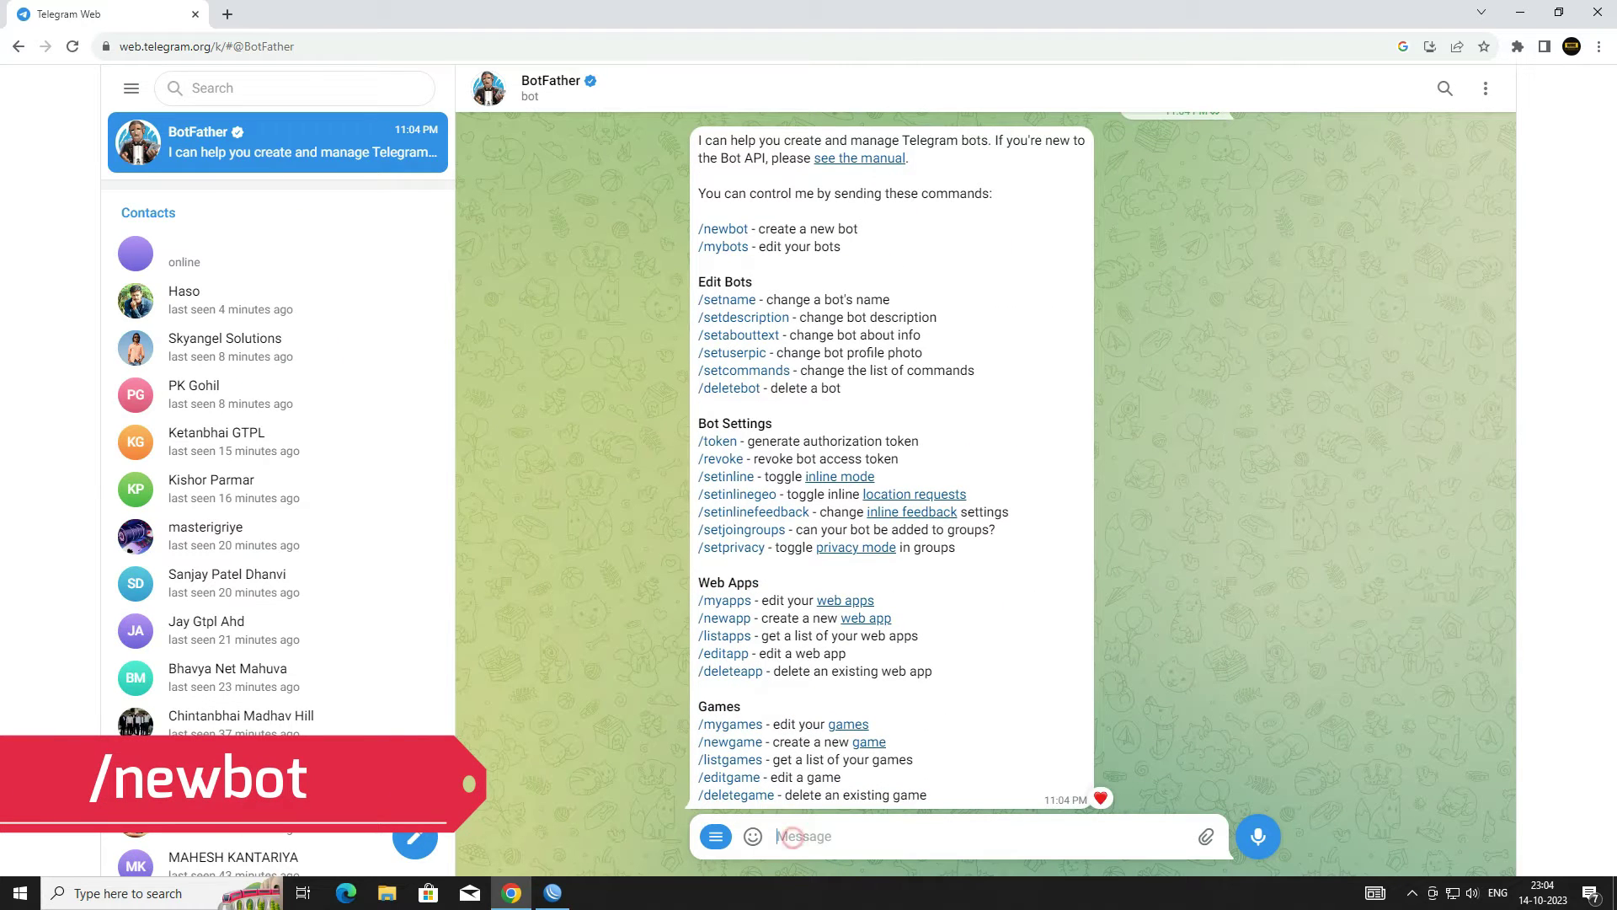
text(/new)
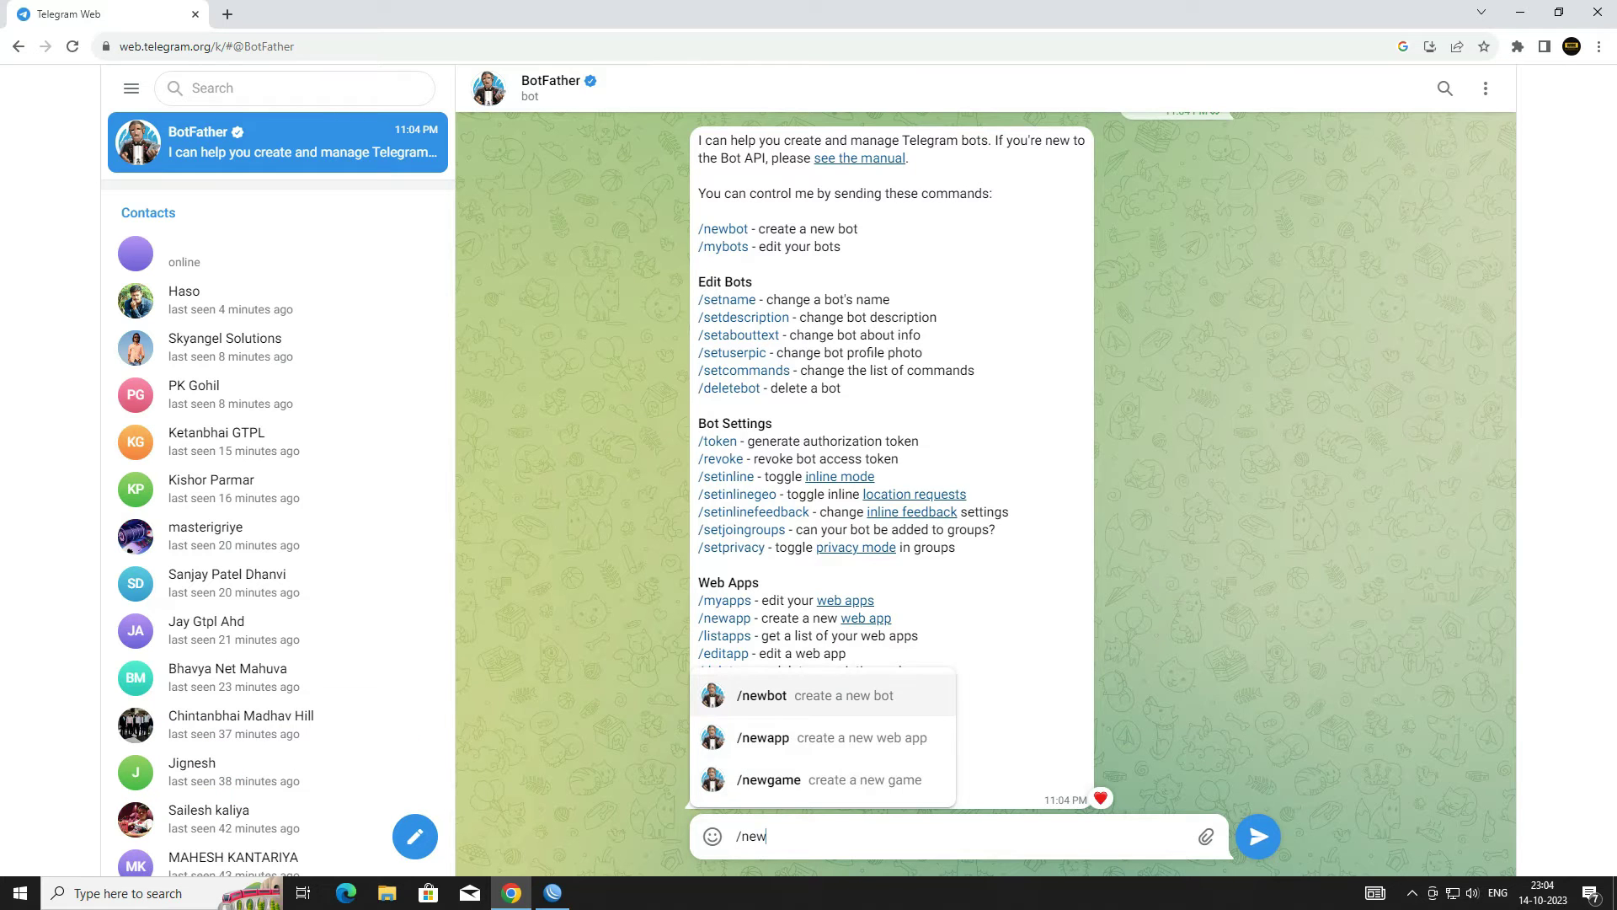
click(829, 696)
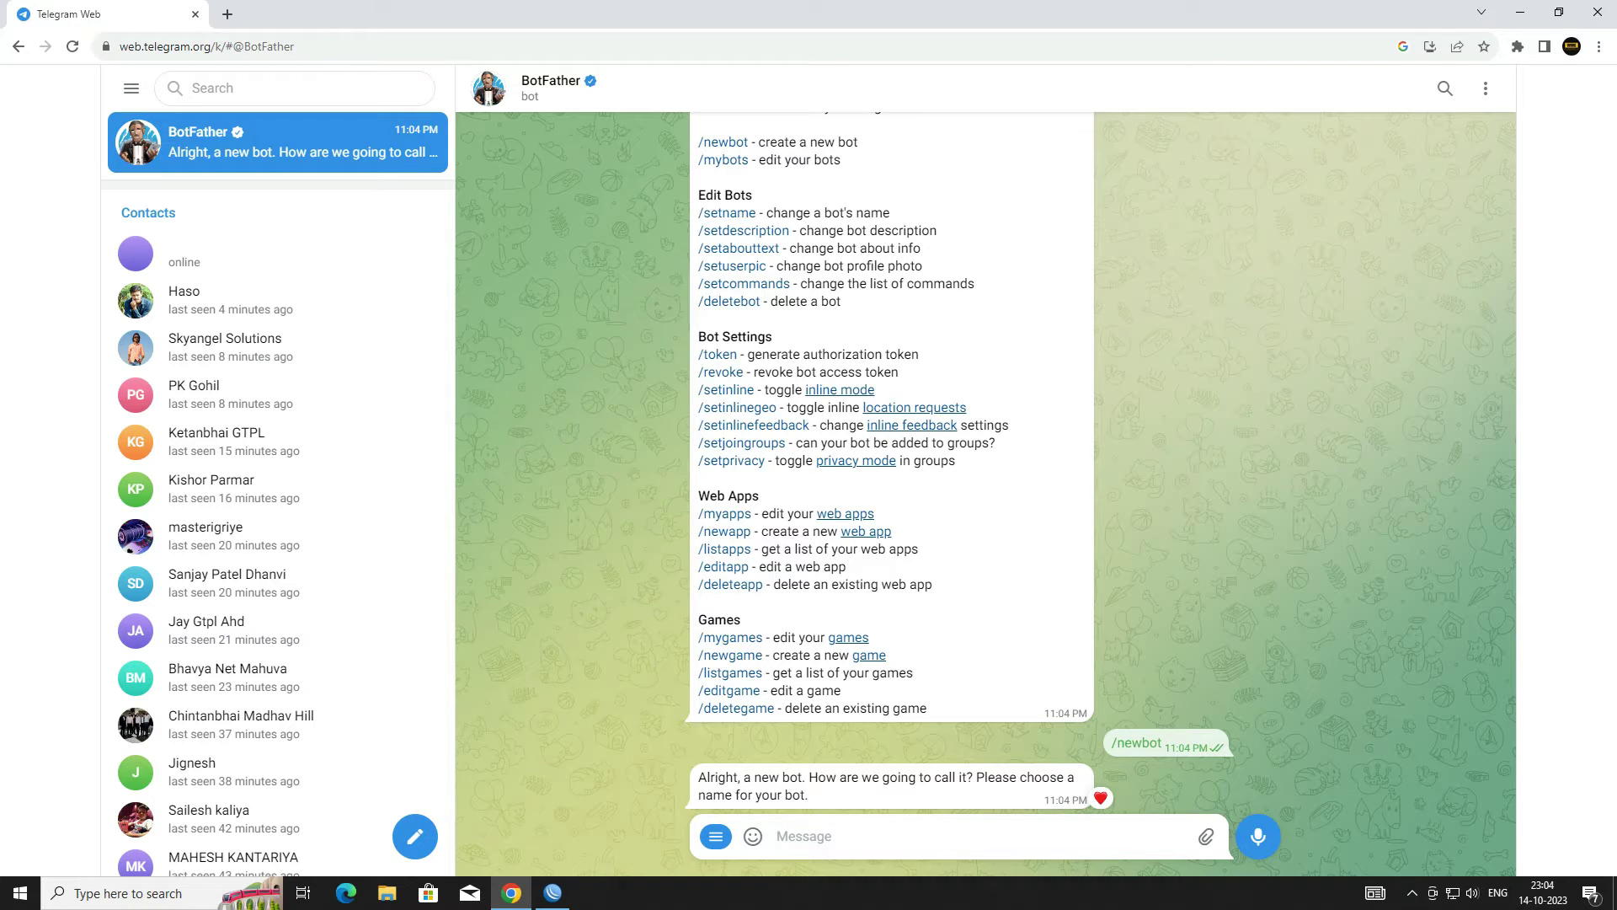
text(Wirenet)
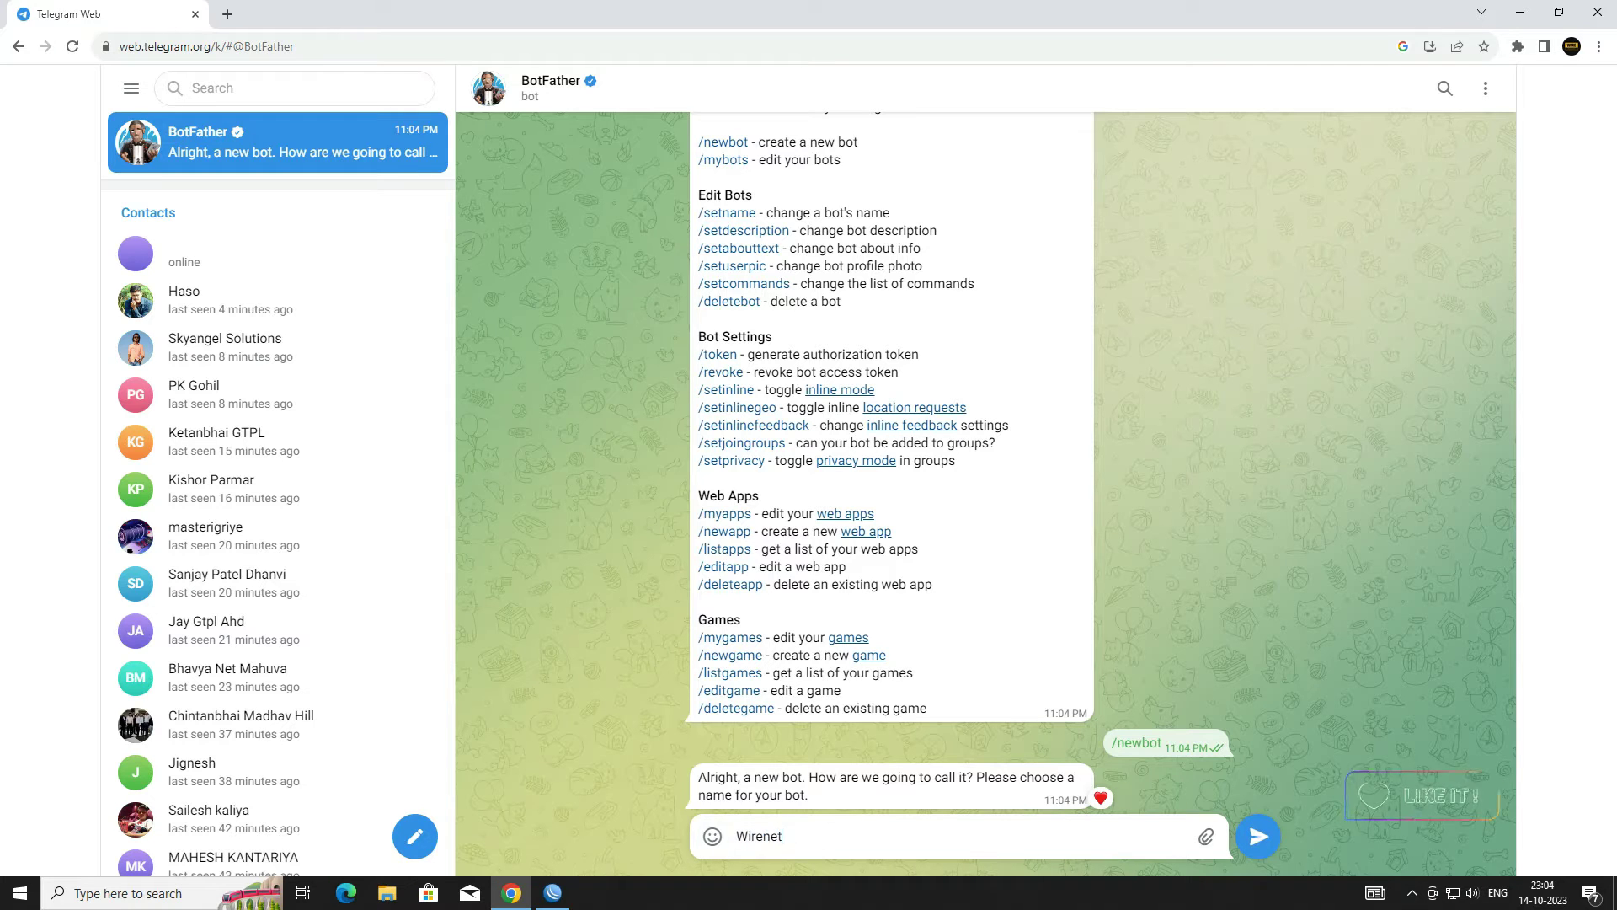
text(work2049)
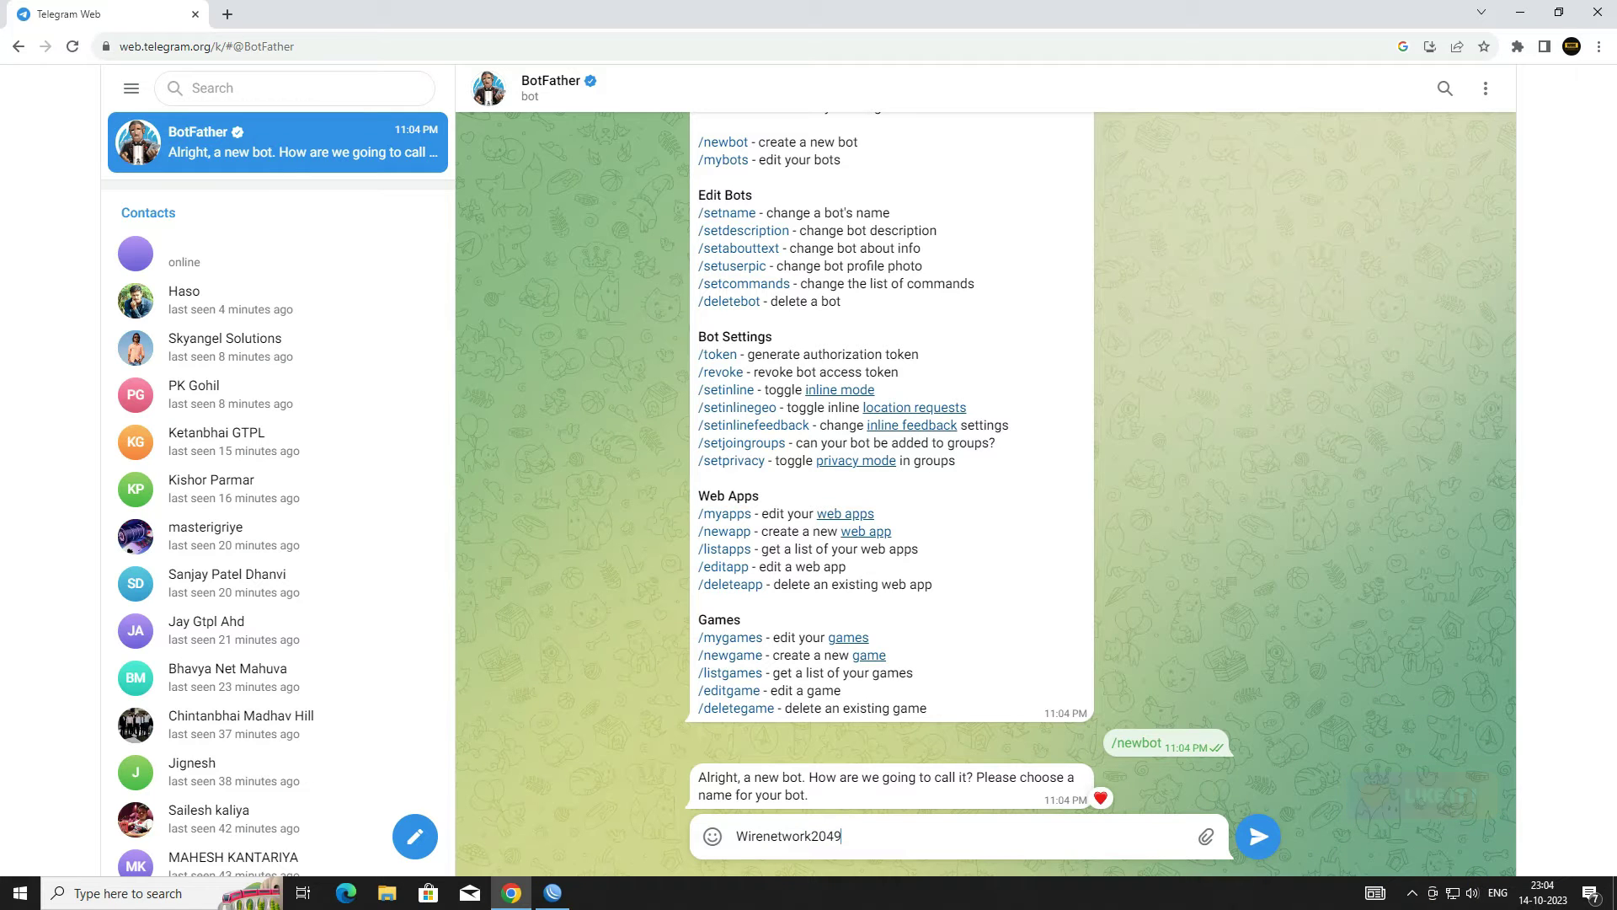
Step: Create the bot named Wirenetwork2049 with username wirenetwork2049_bot
key(Return)
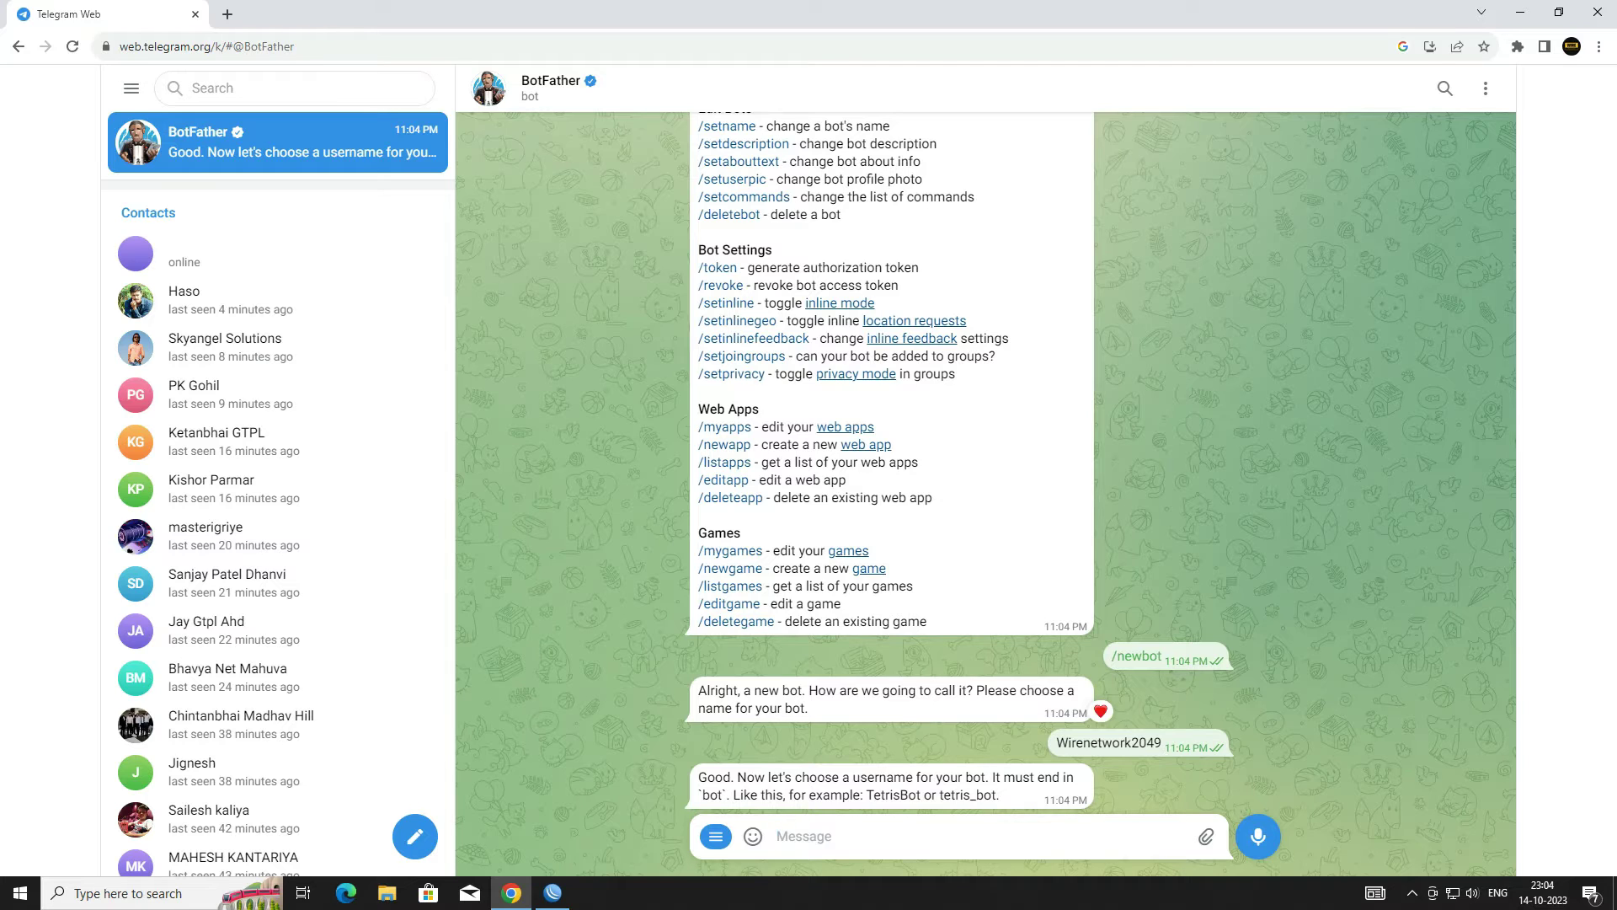
text(wir)
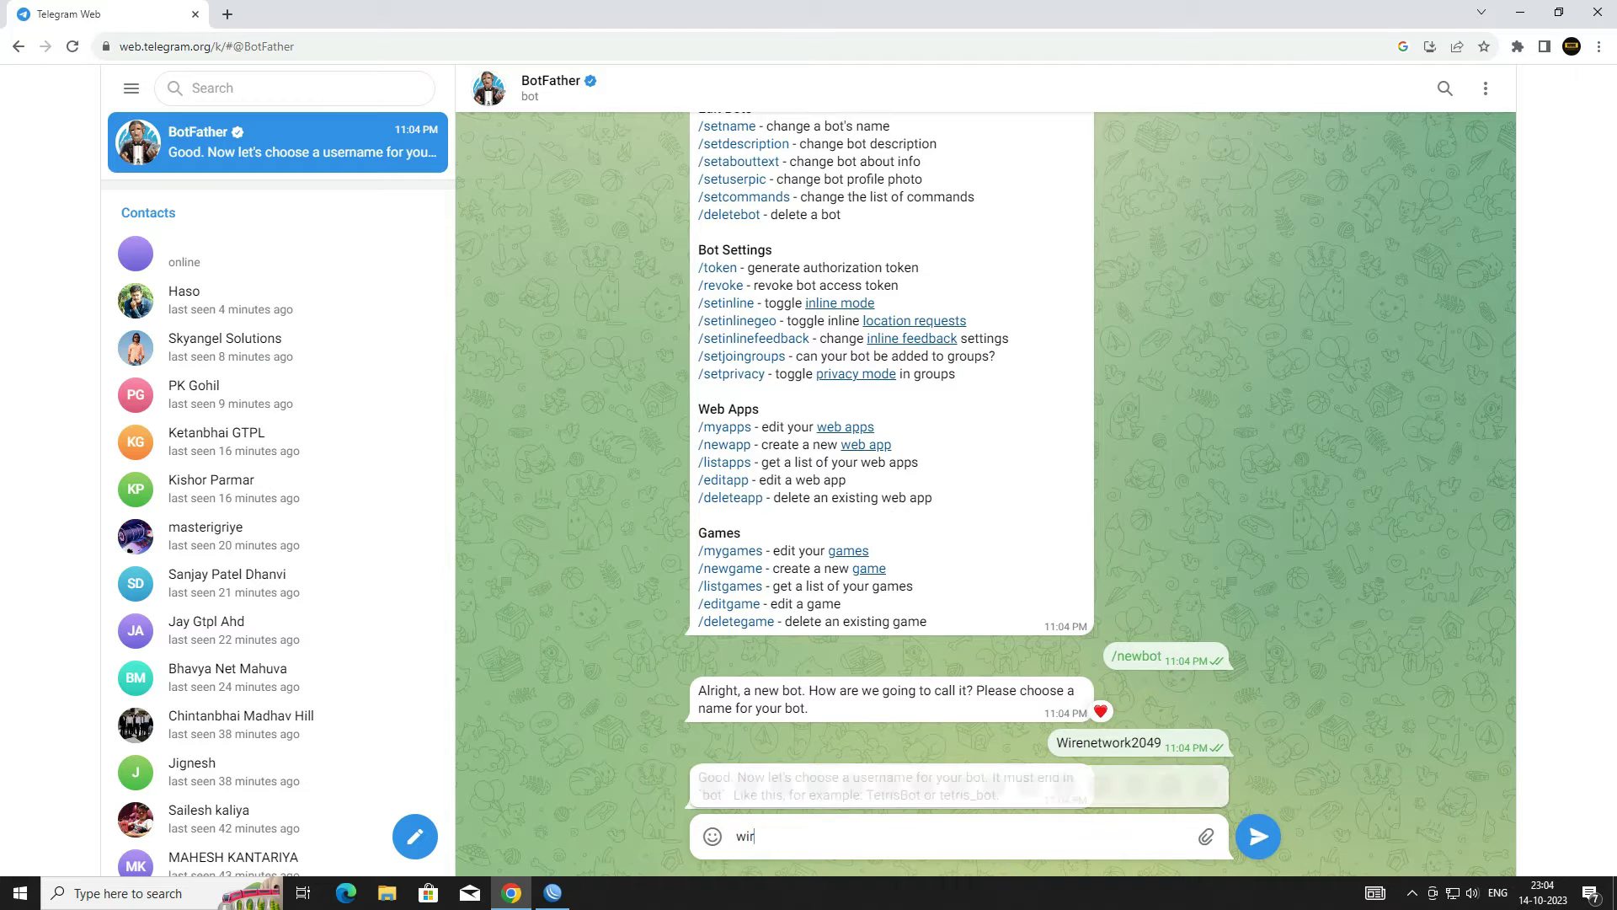
text(enetwork2049_bot)
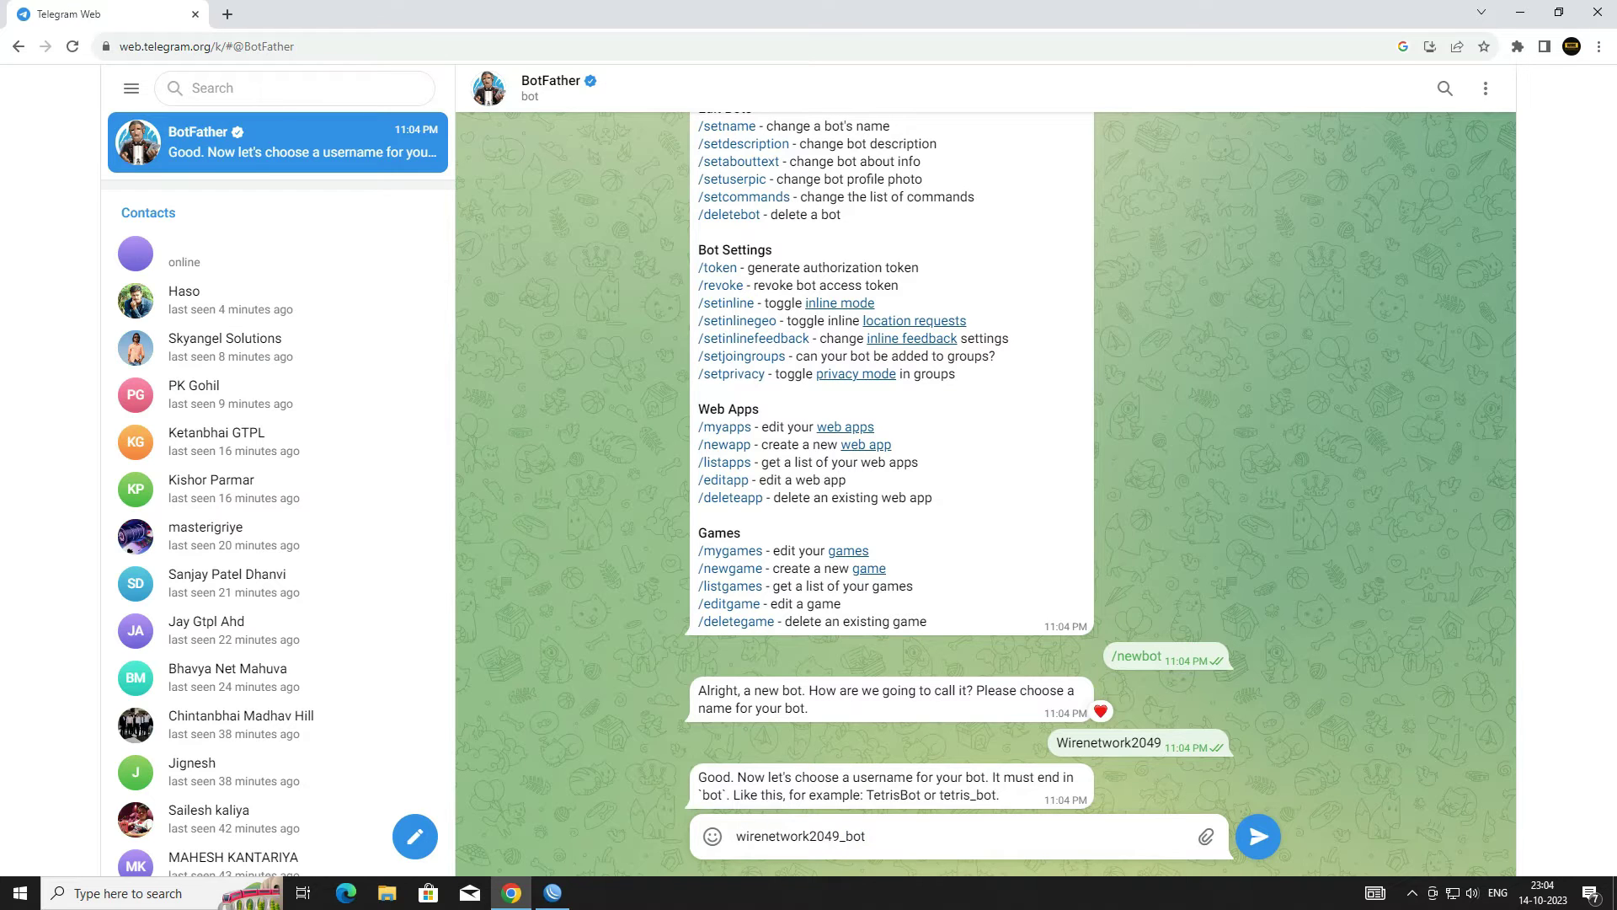
key(Return)
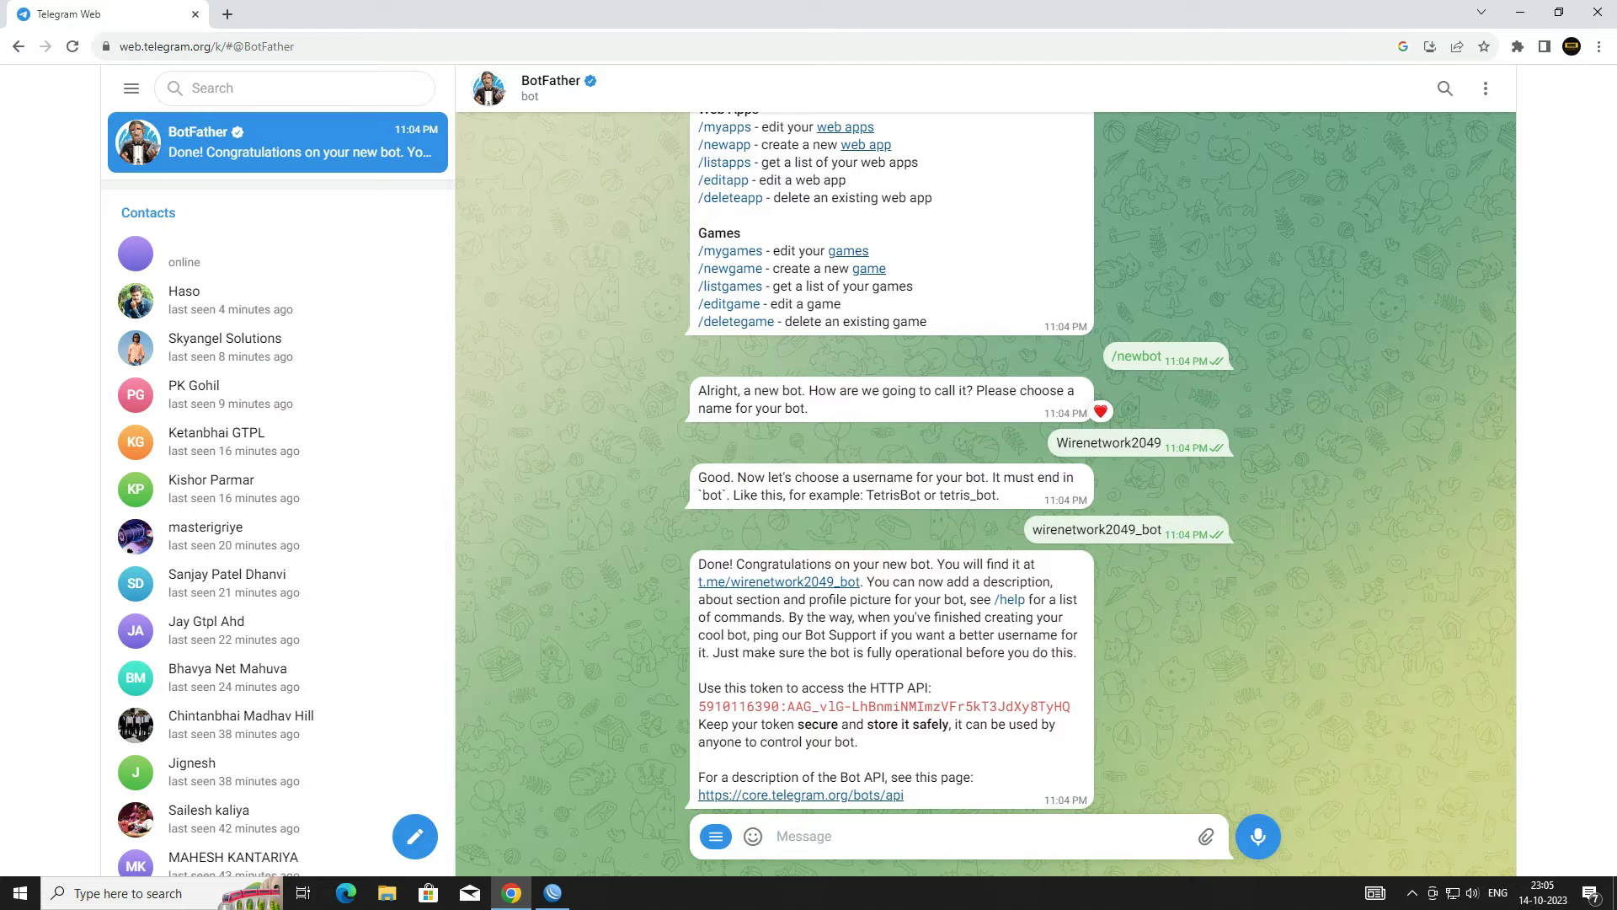
Step: Copy the new bot's API token and minimize Chrome to show the desktop
drag(738, 688, 791, 688)
click(891, 708)
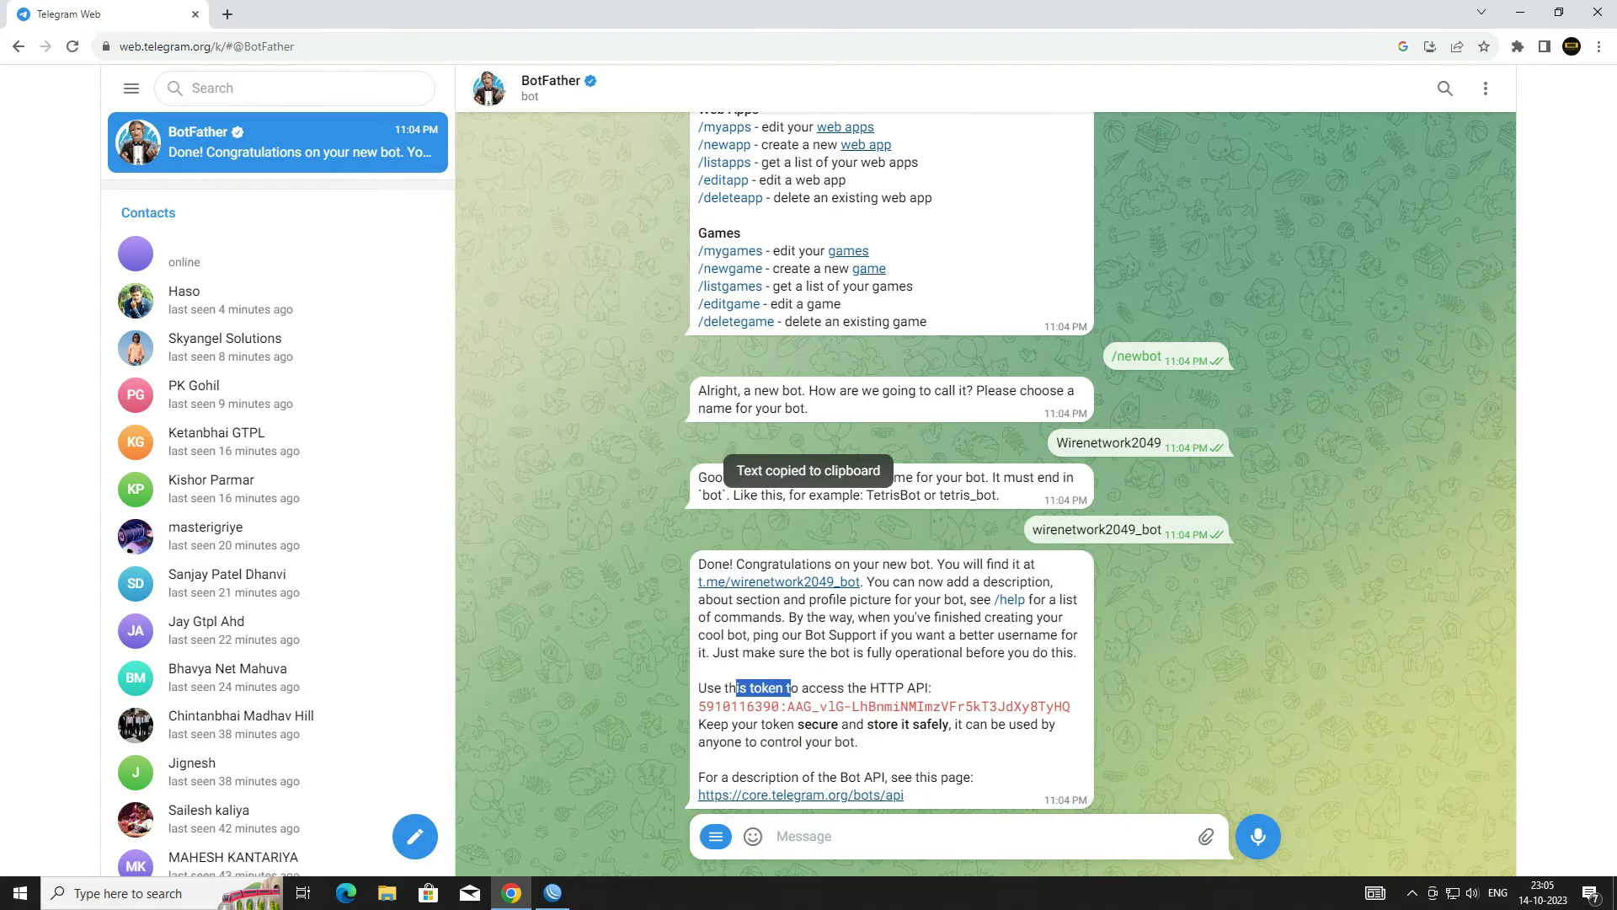
click(1520, 11)
Step: Open the Mikrotik notes file, paste the bot token after 'Token -', then minimize Notepad
click(42, 674)
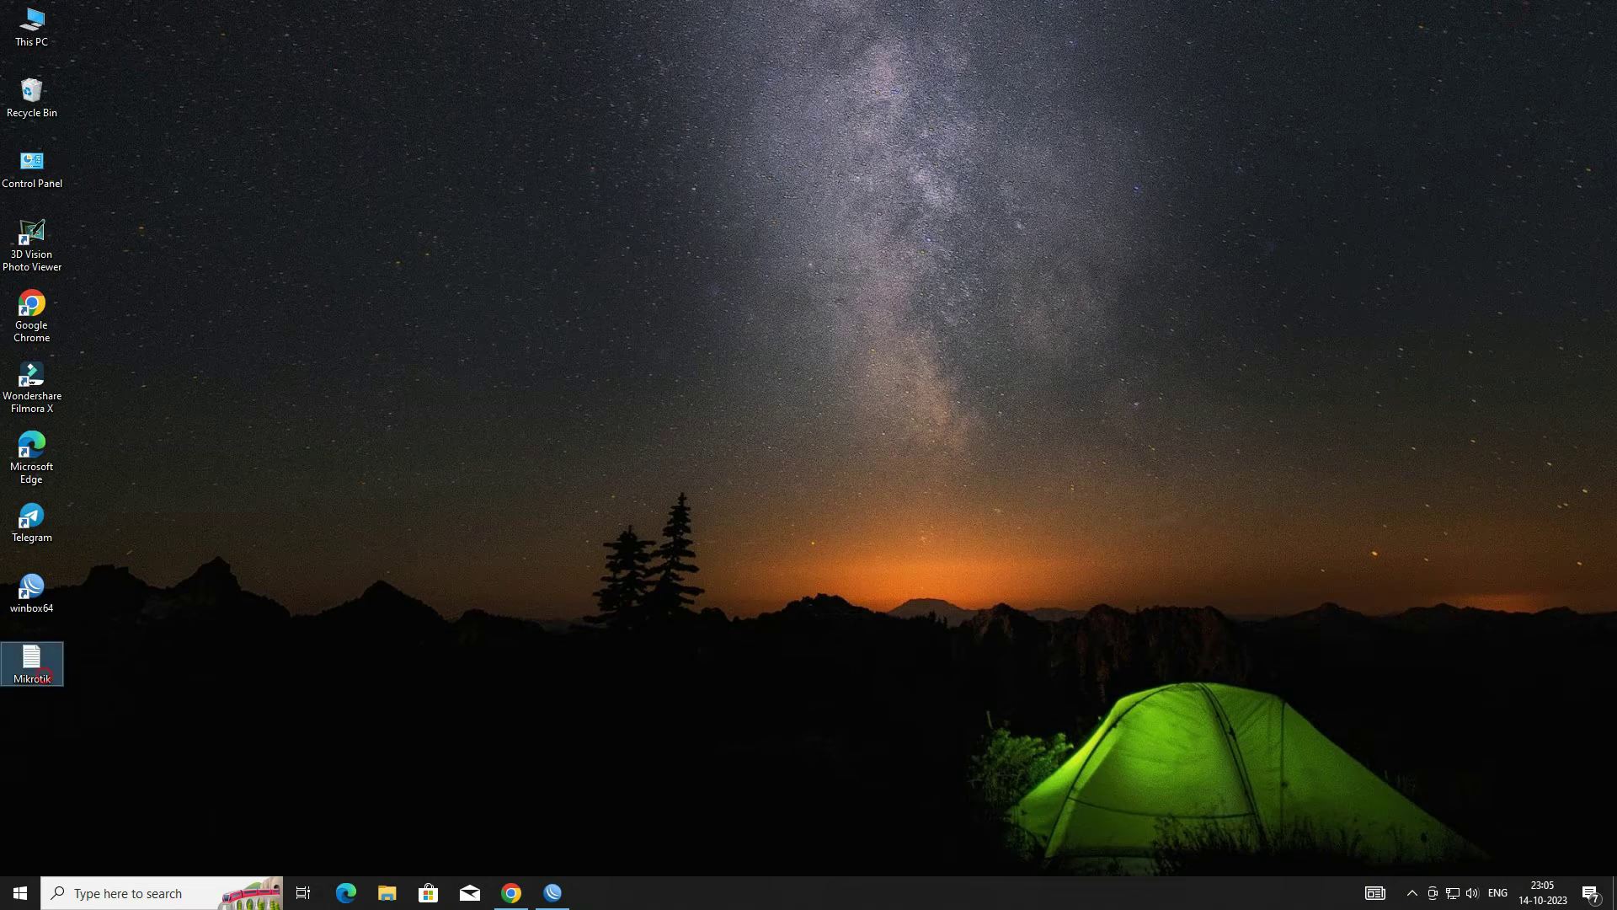
double_click(43, 675)
click(396, 321)
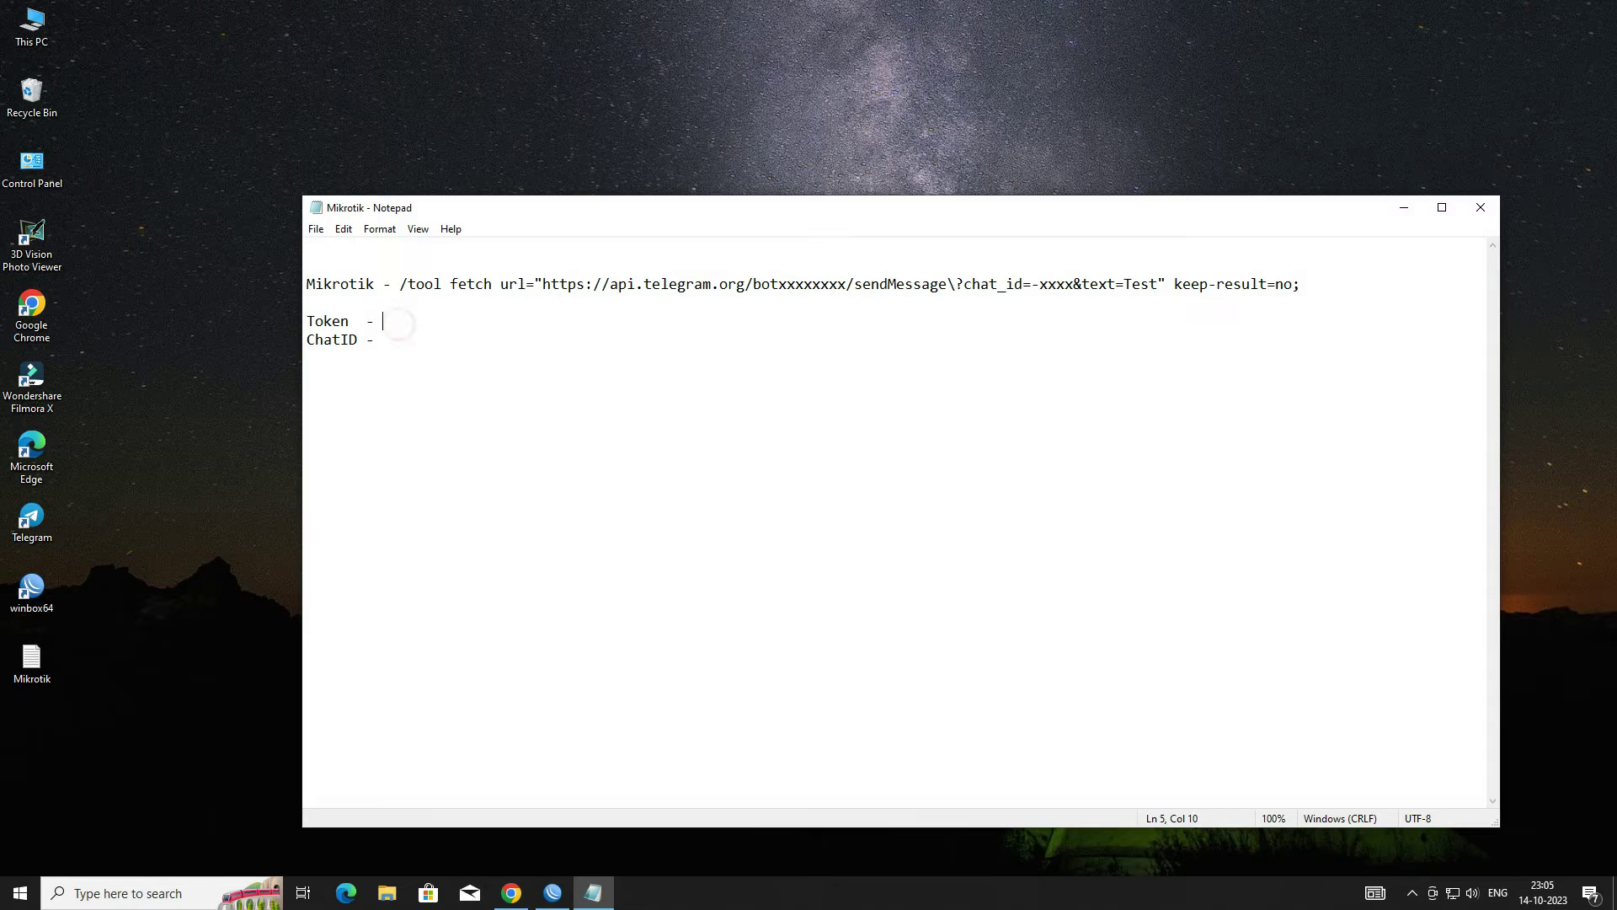
key(ctrl+v)
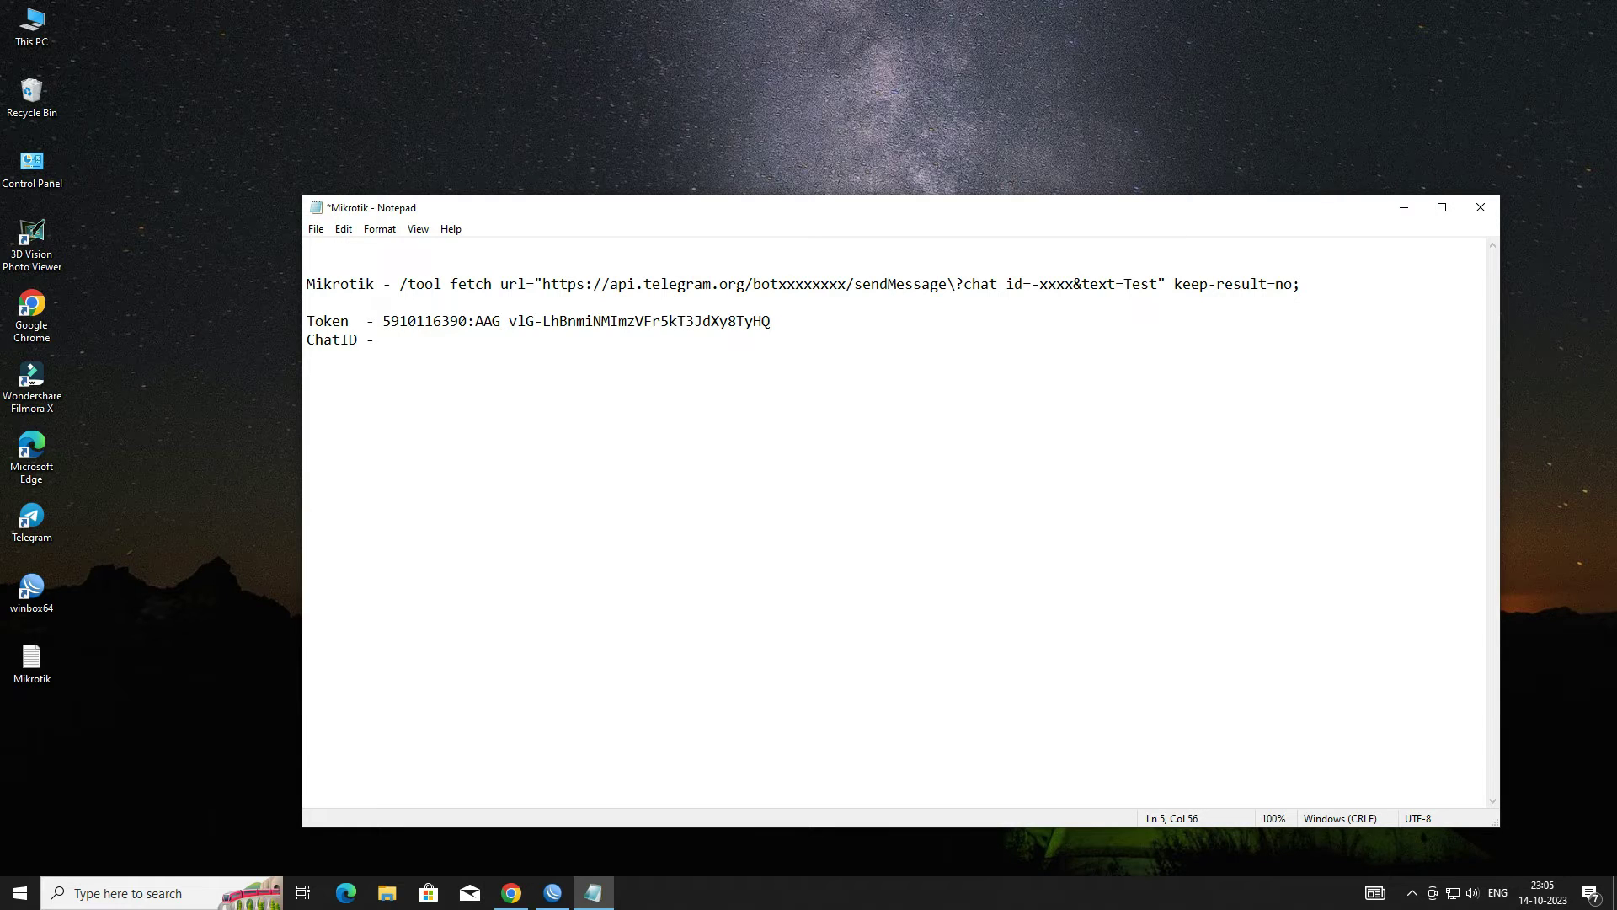
drag(383, 320, 736, 321)
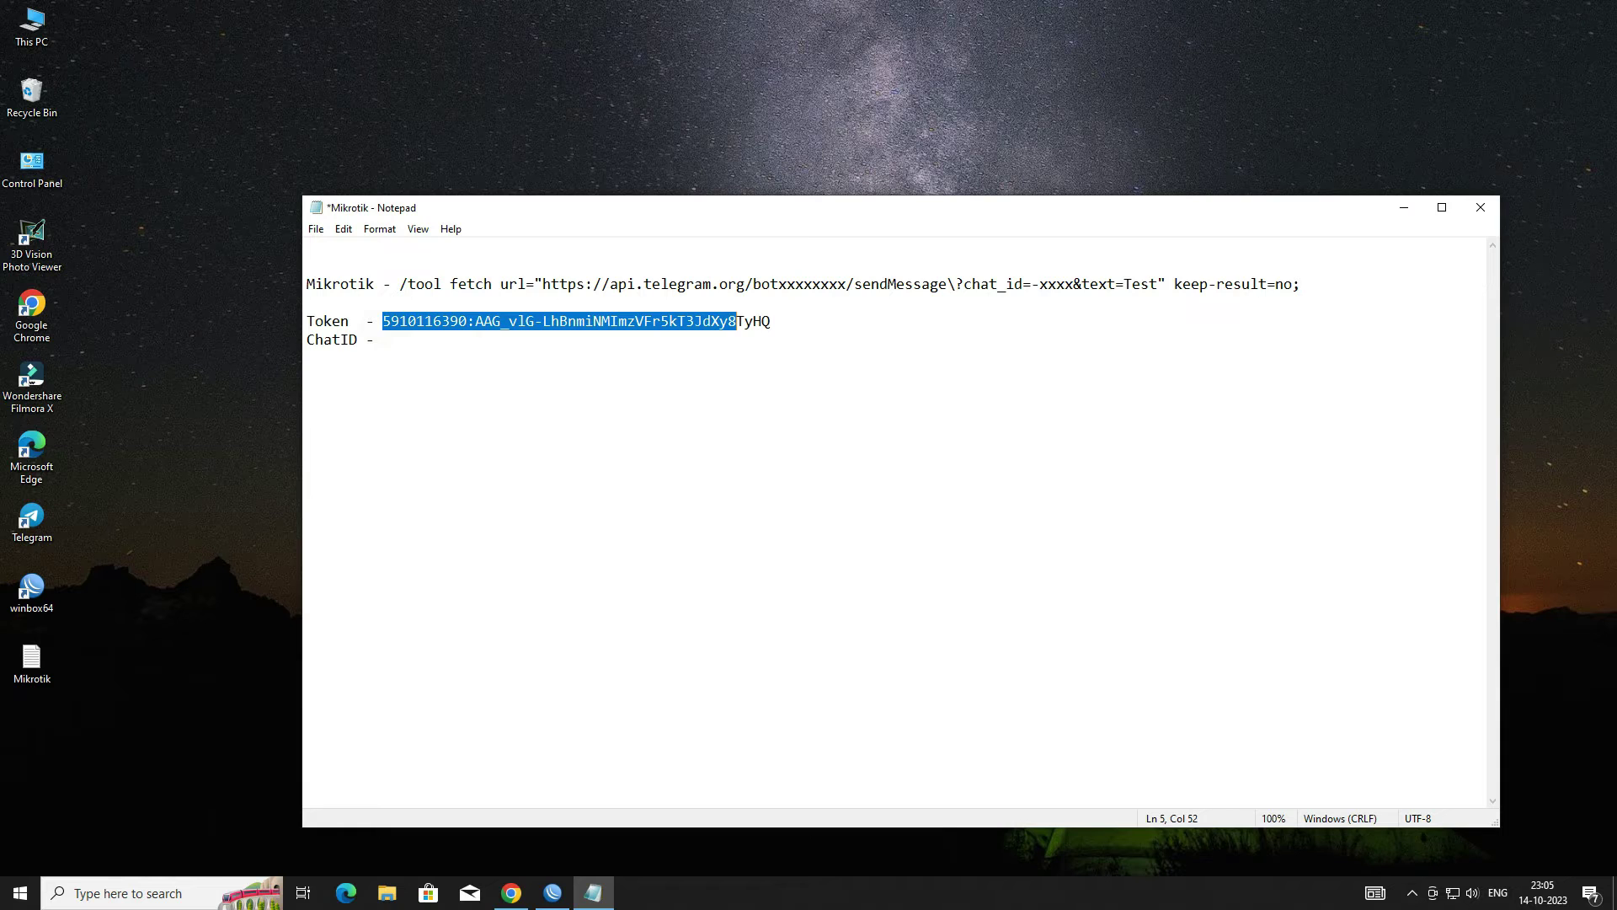
click(1403, 207)
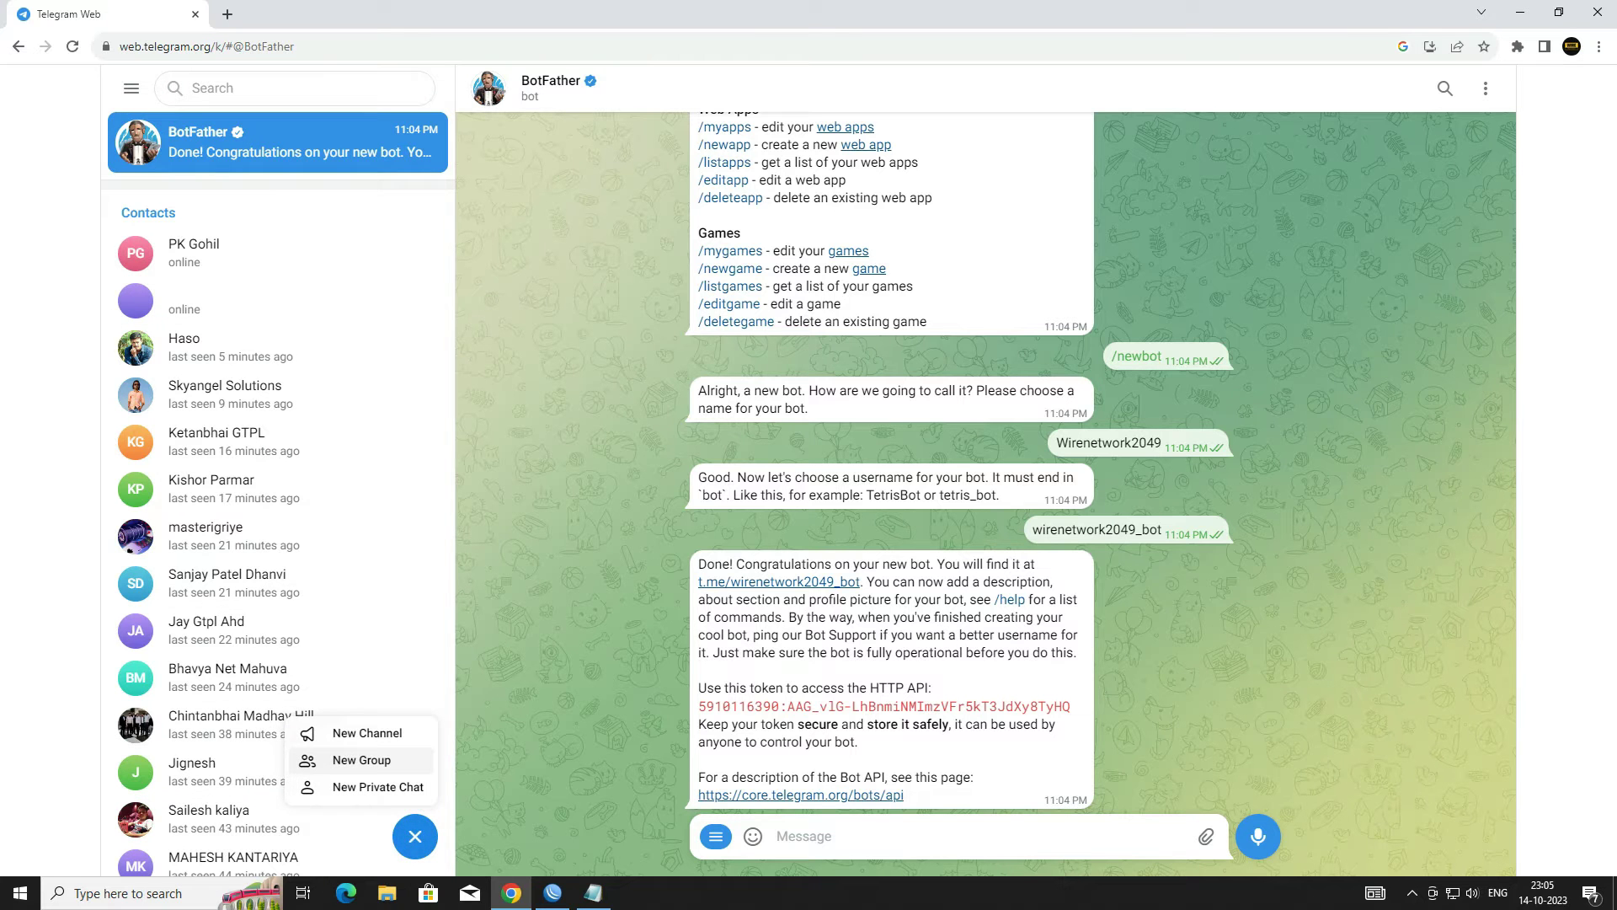
Step: Start a new group with a contact and the Wirenetwork2049 bot ticked as members
click(362, 760)
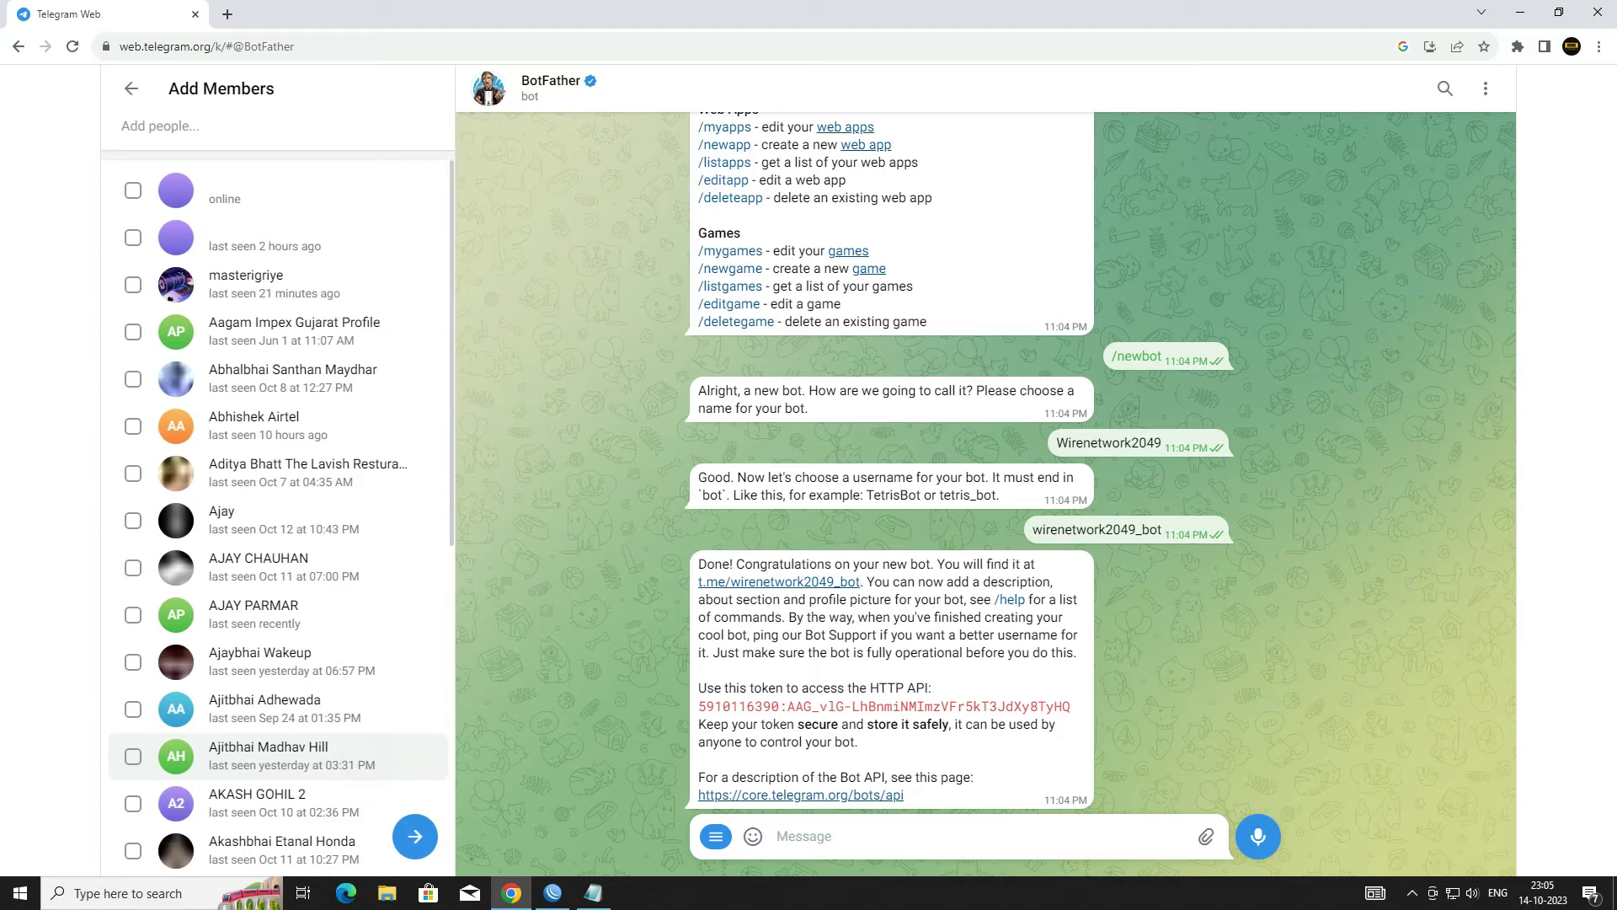
click(196, 125)
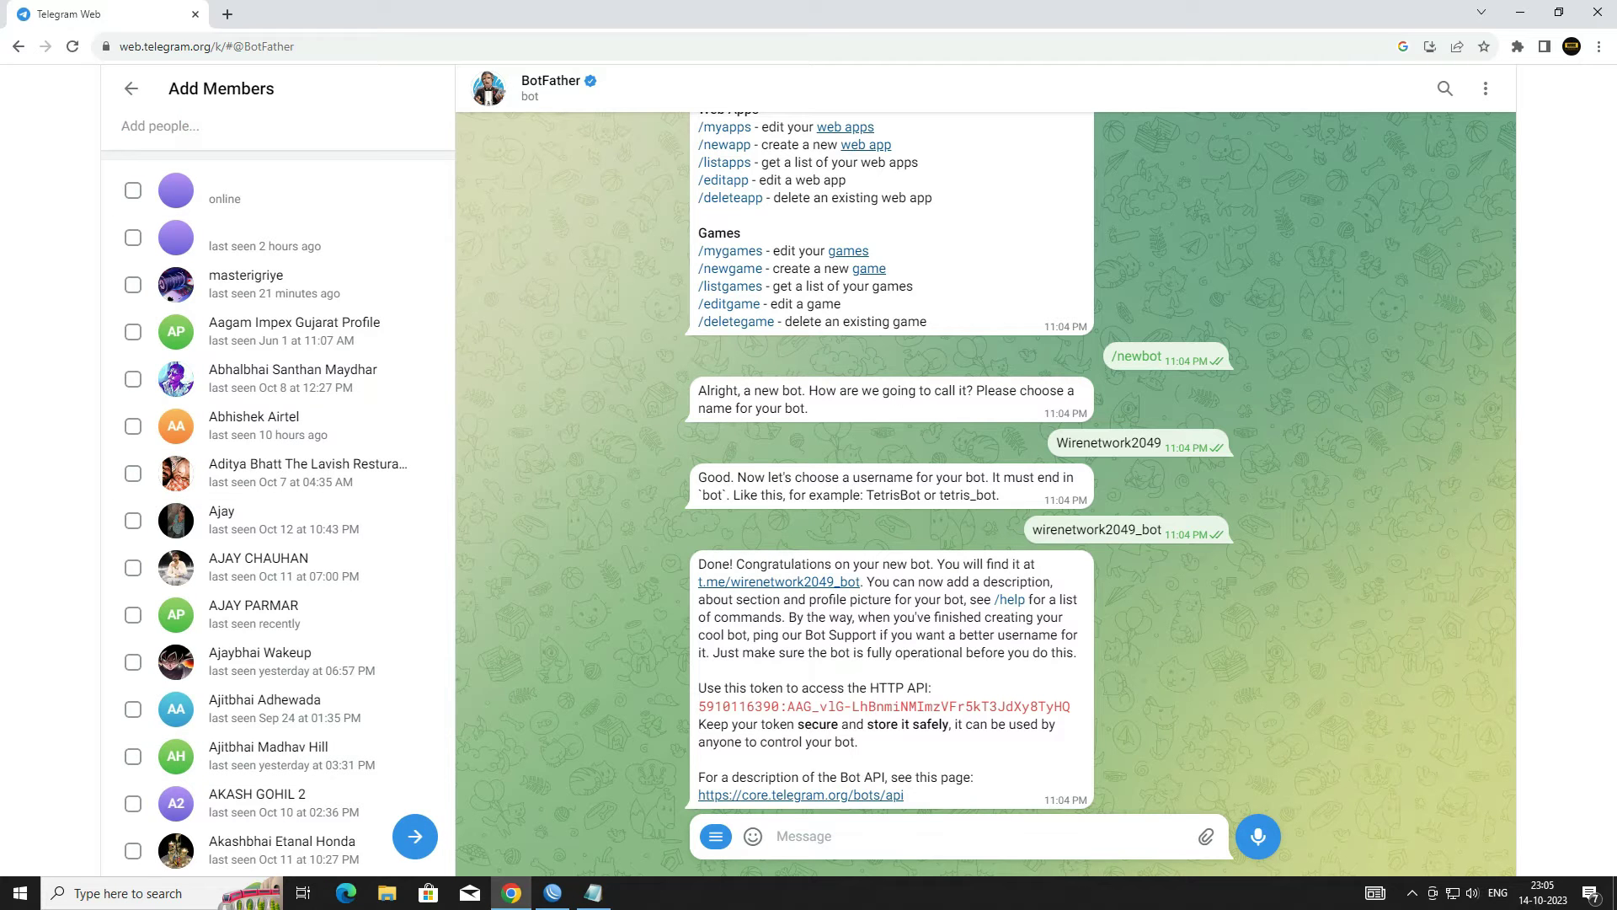
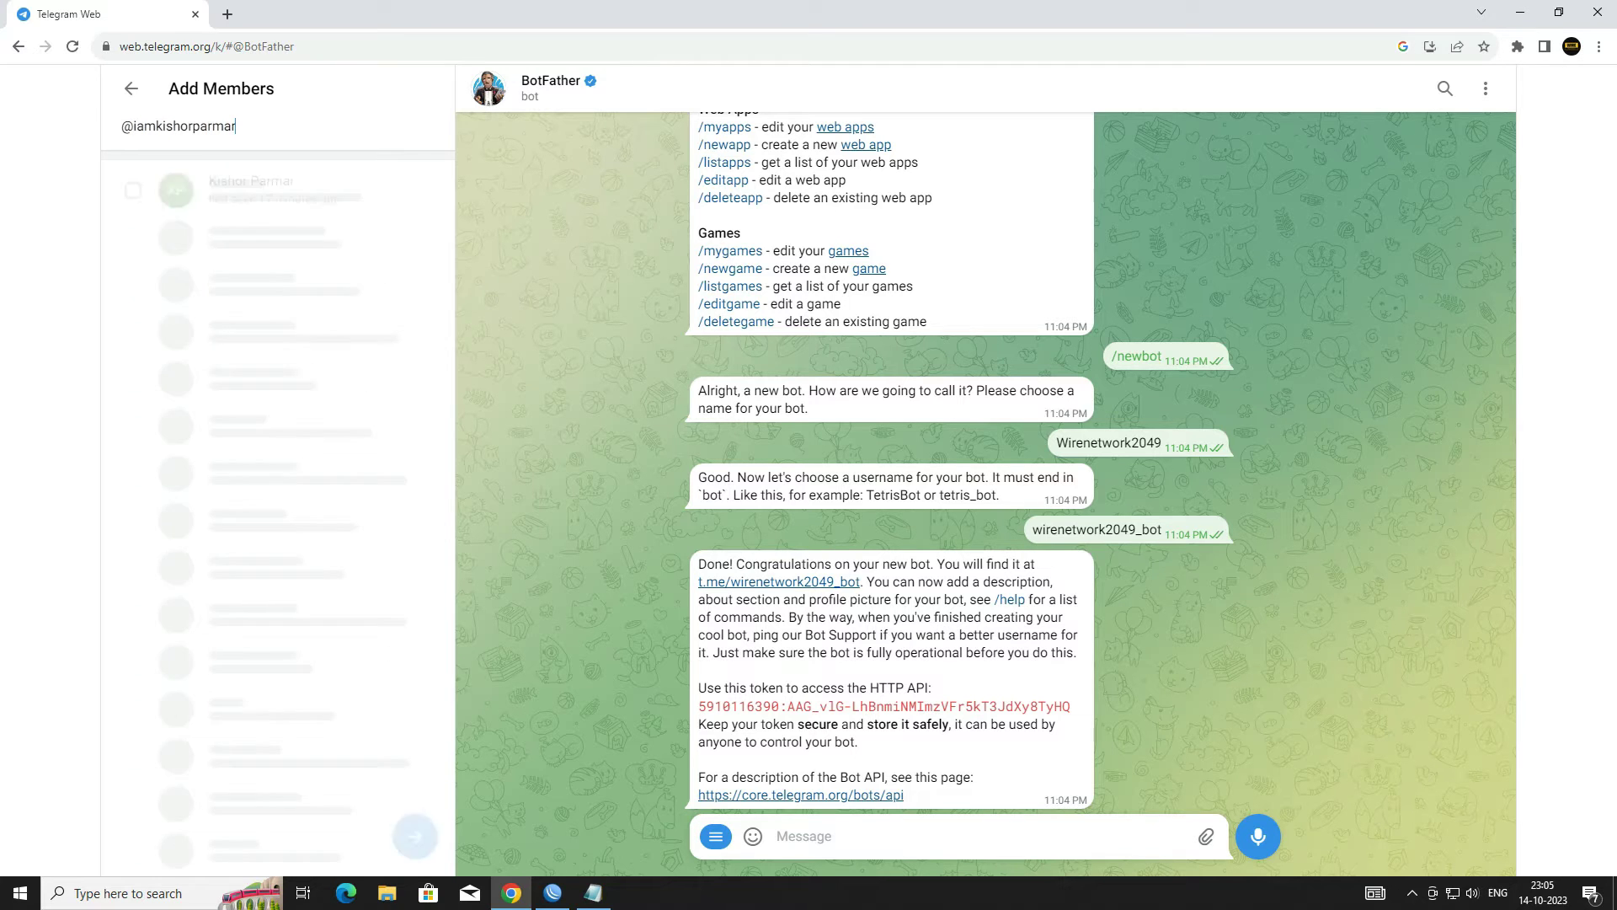
click(256, 192)
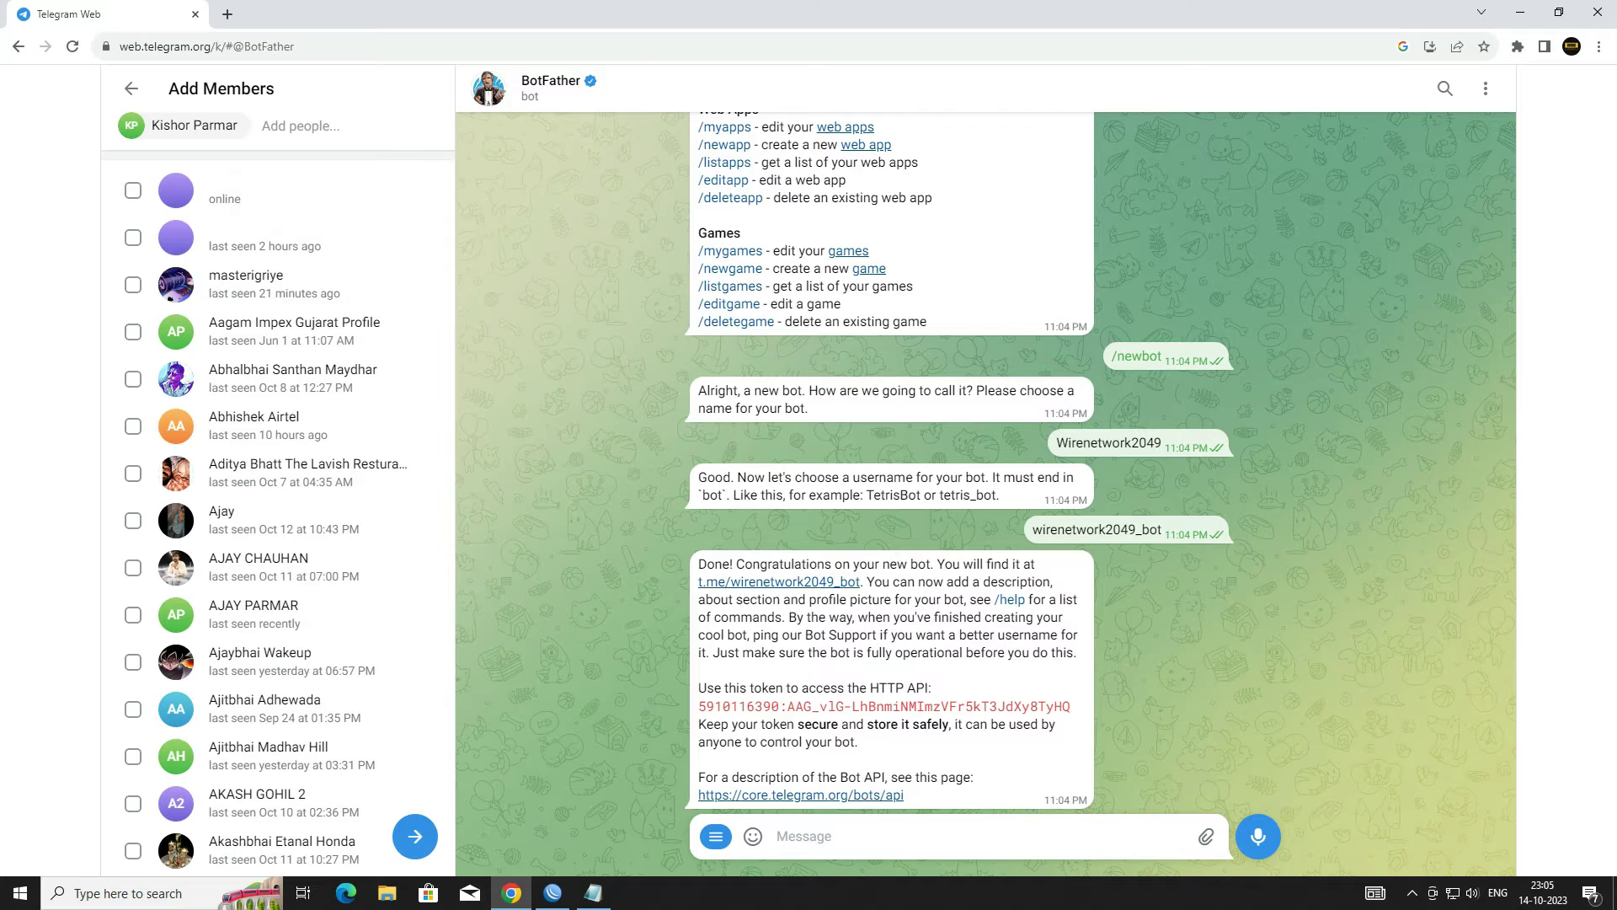
text(wirenetwork2049)
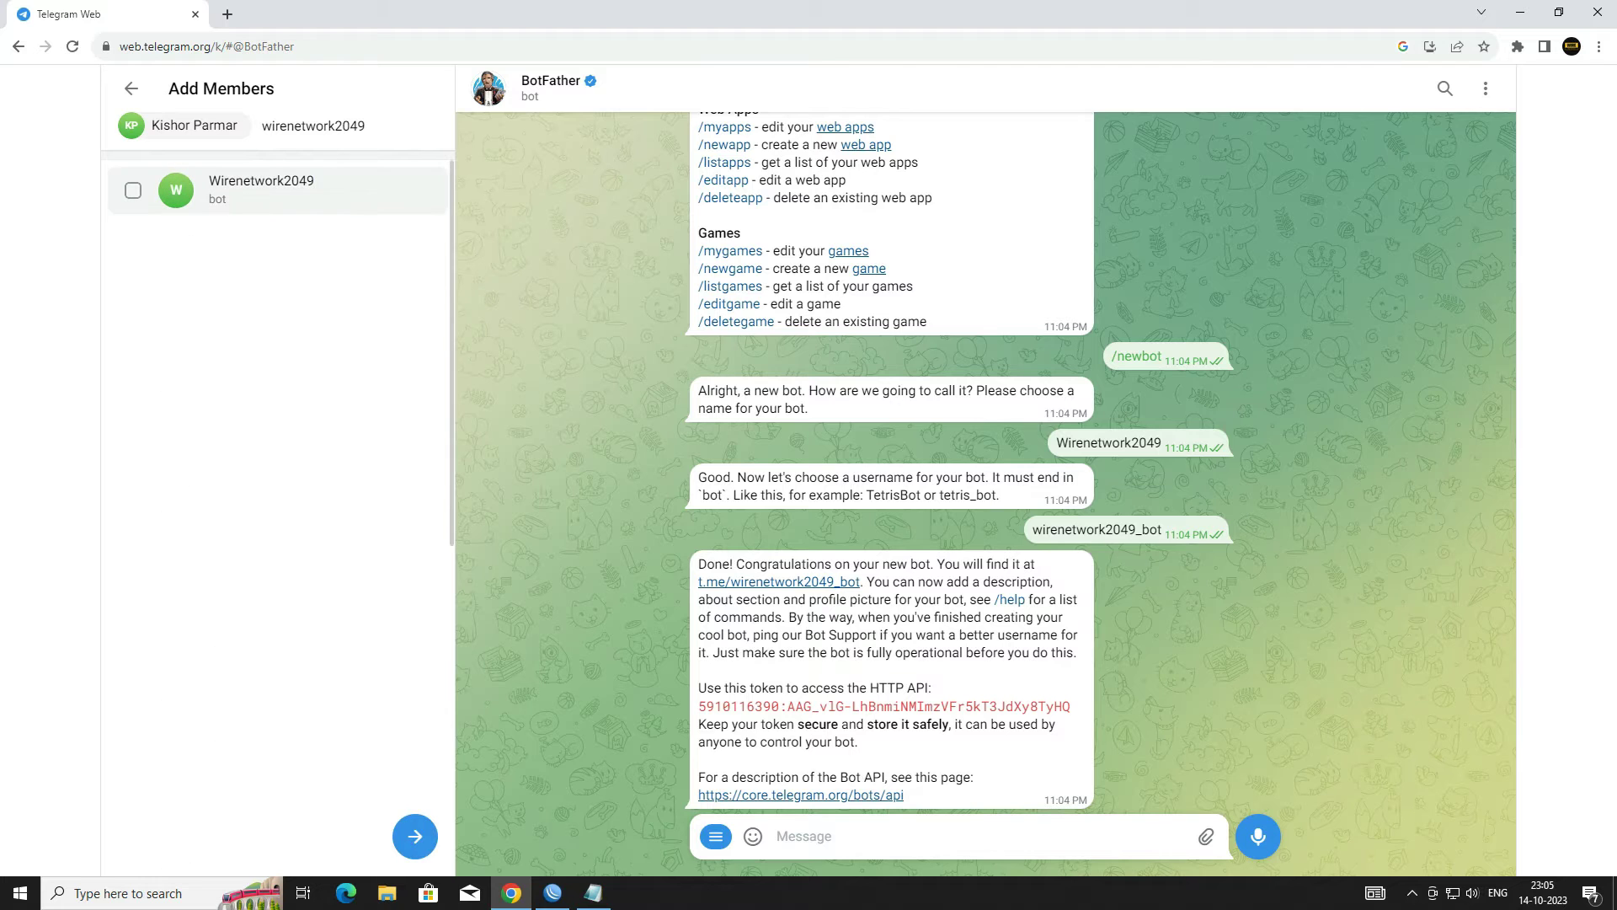
click(253, 185)
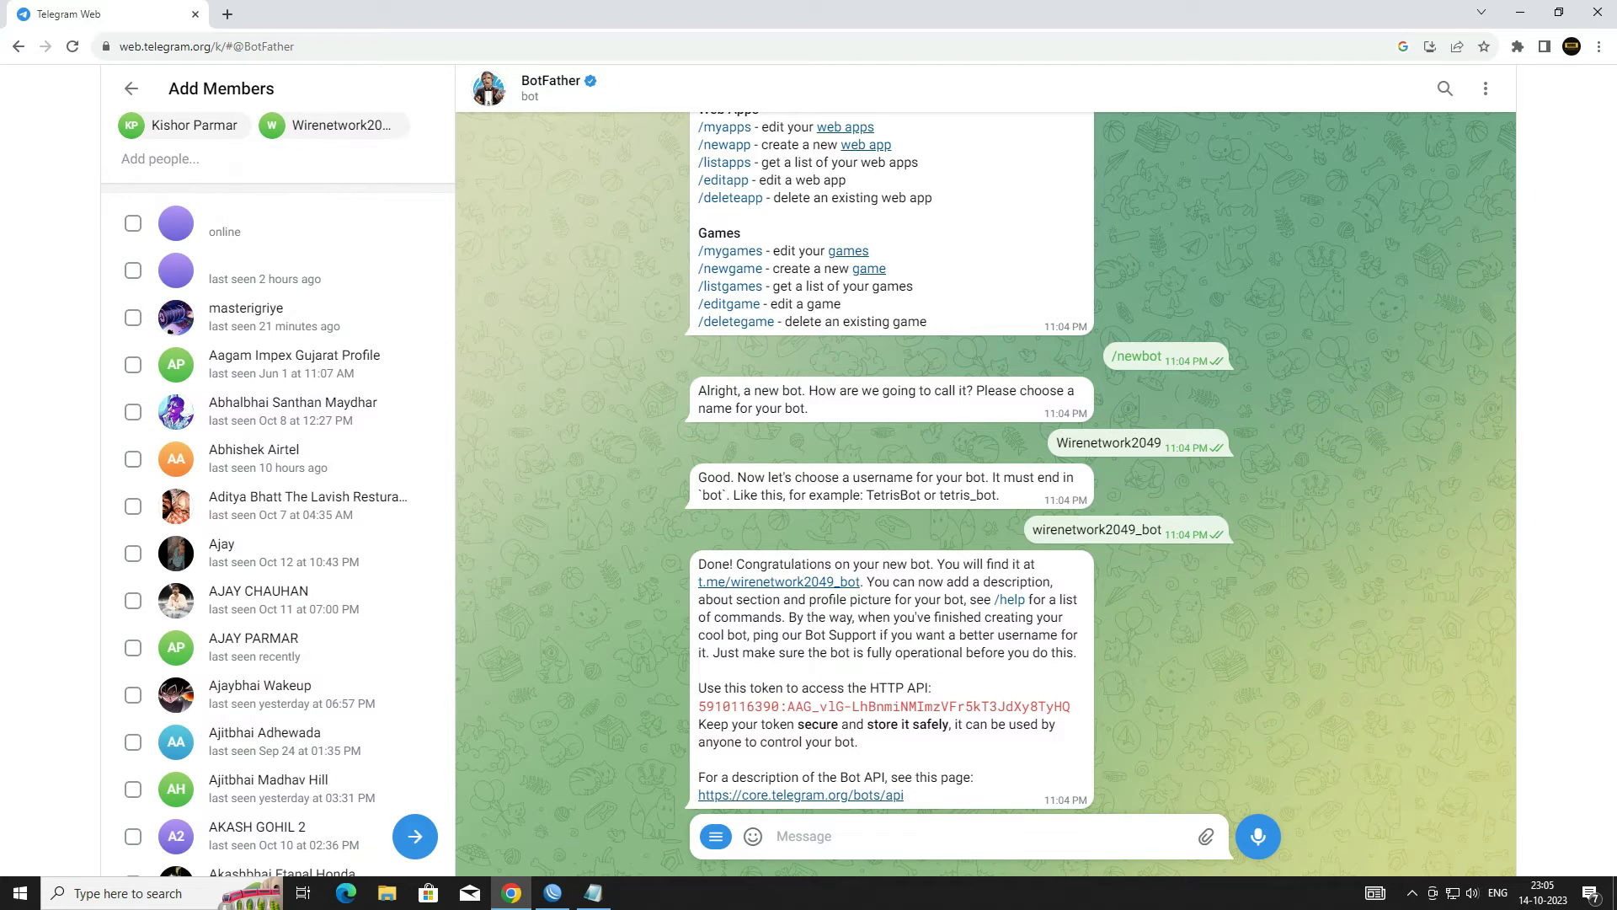
click(416, 836)
Step: Name the group 'Wirenet Alert', create it, and open its chat
click(252, 288)
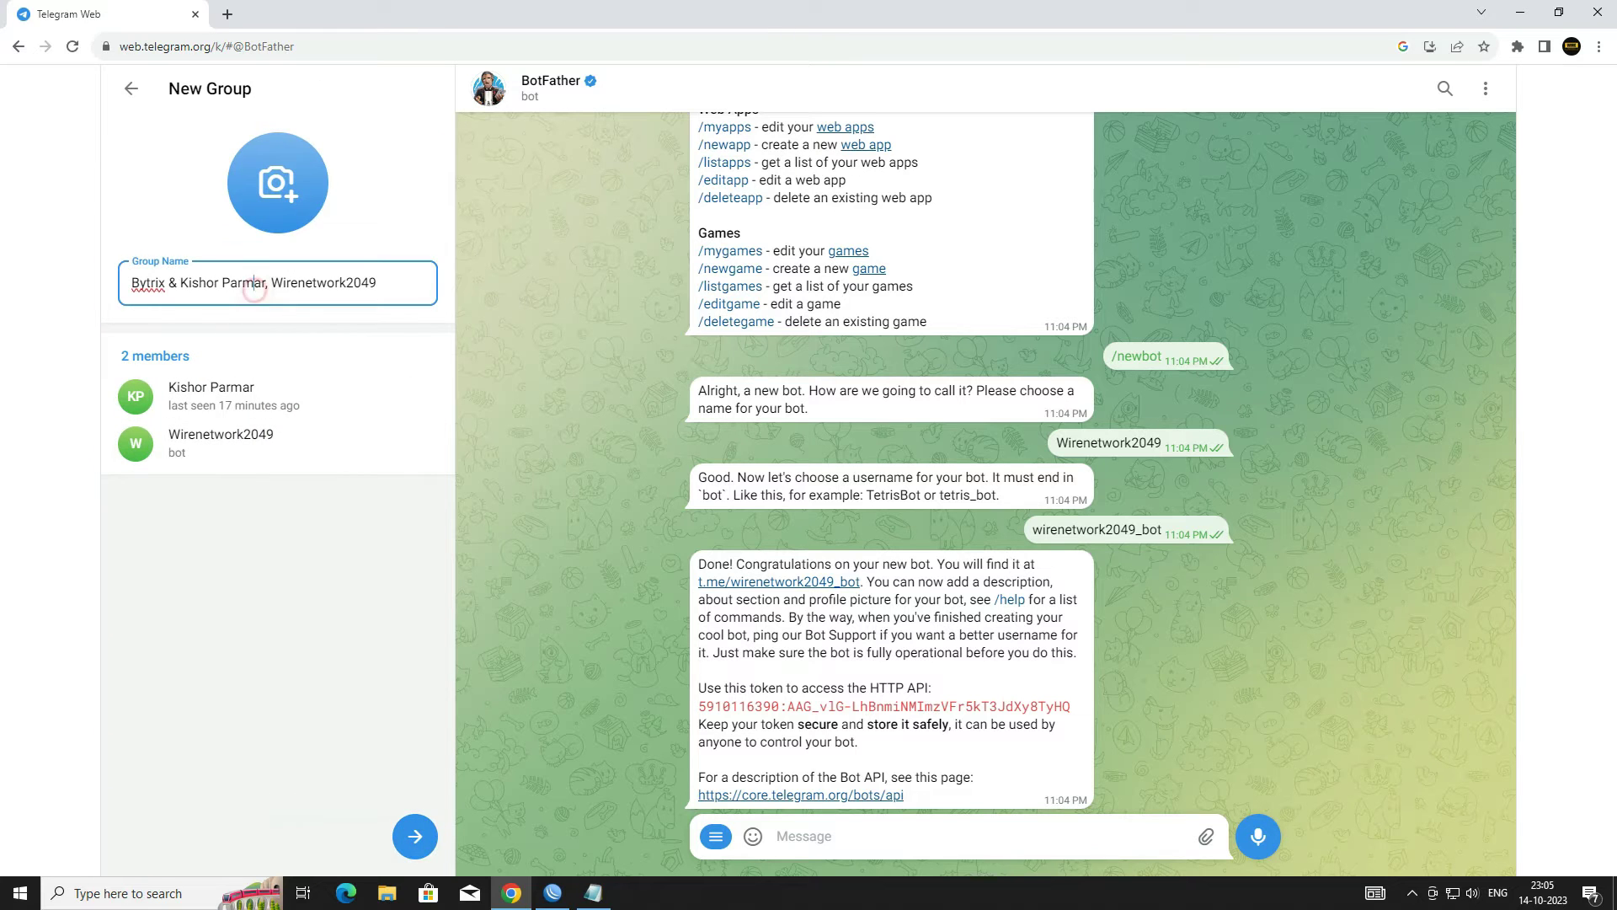
key(ctrl+a)
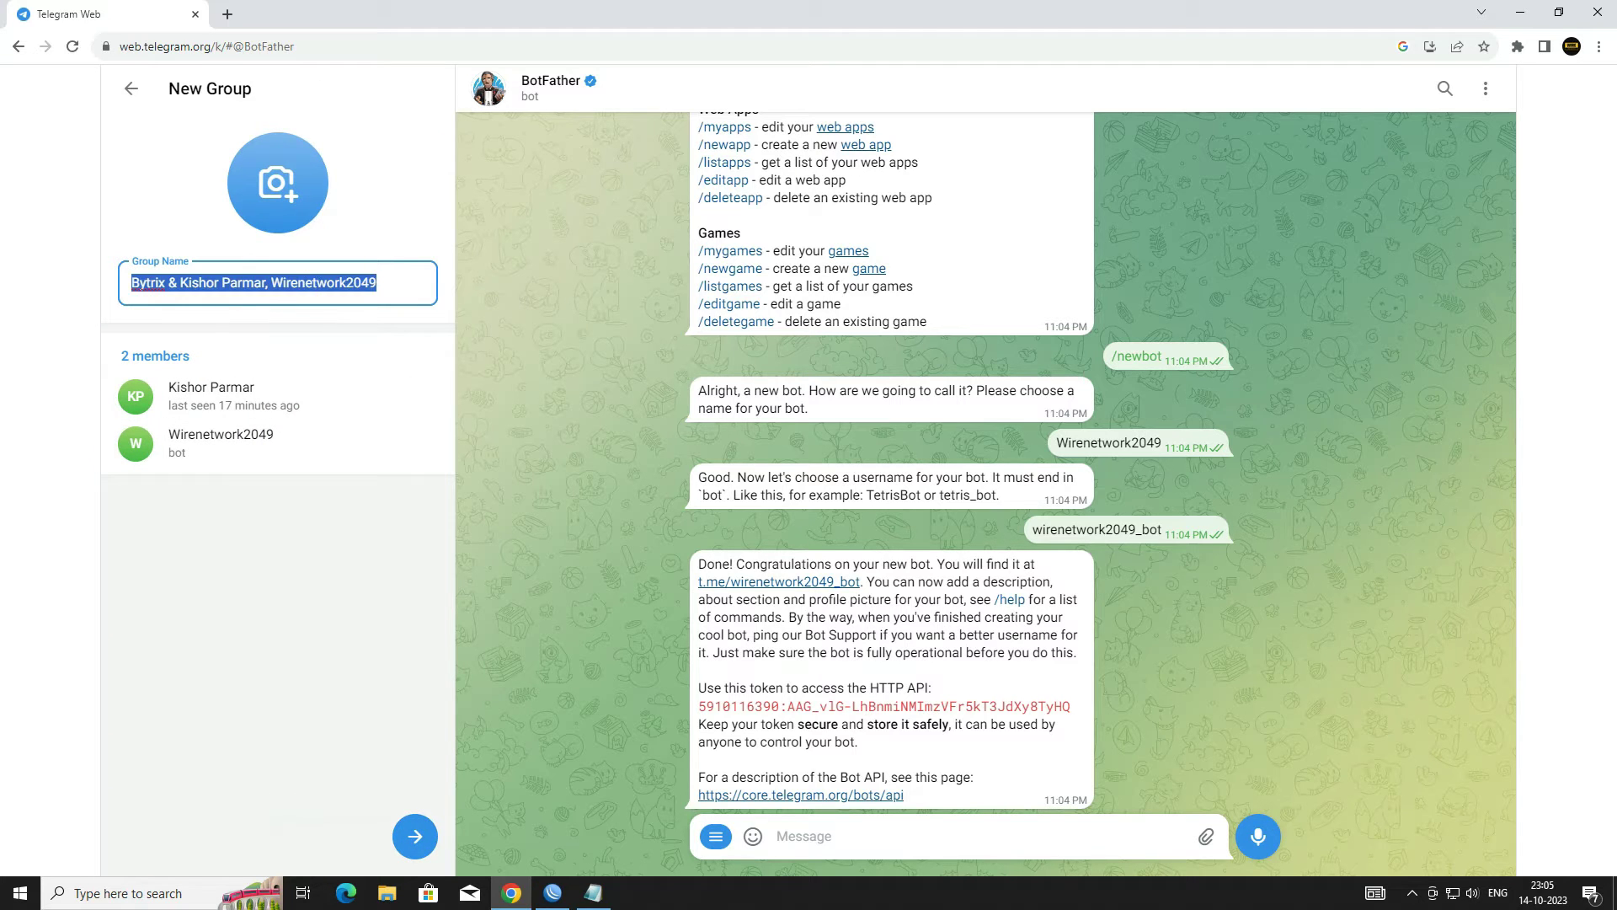
text(Wirene)
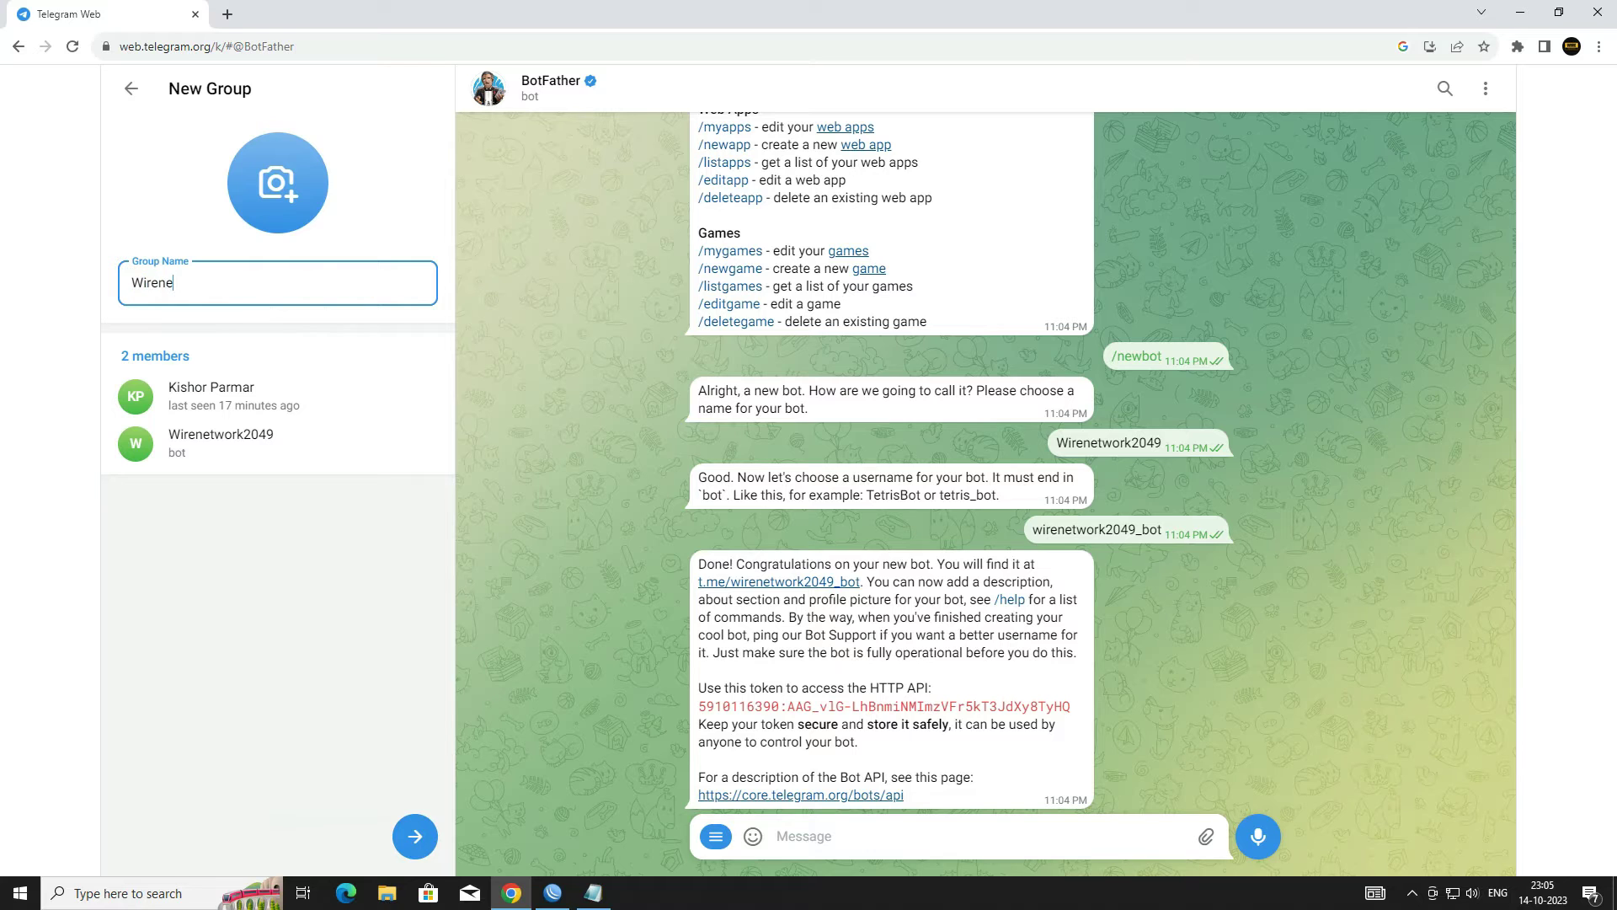
text(t Alert)
click(415, 835)
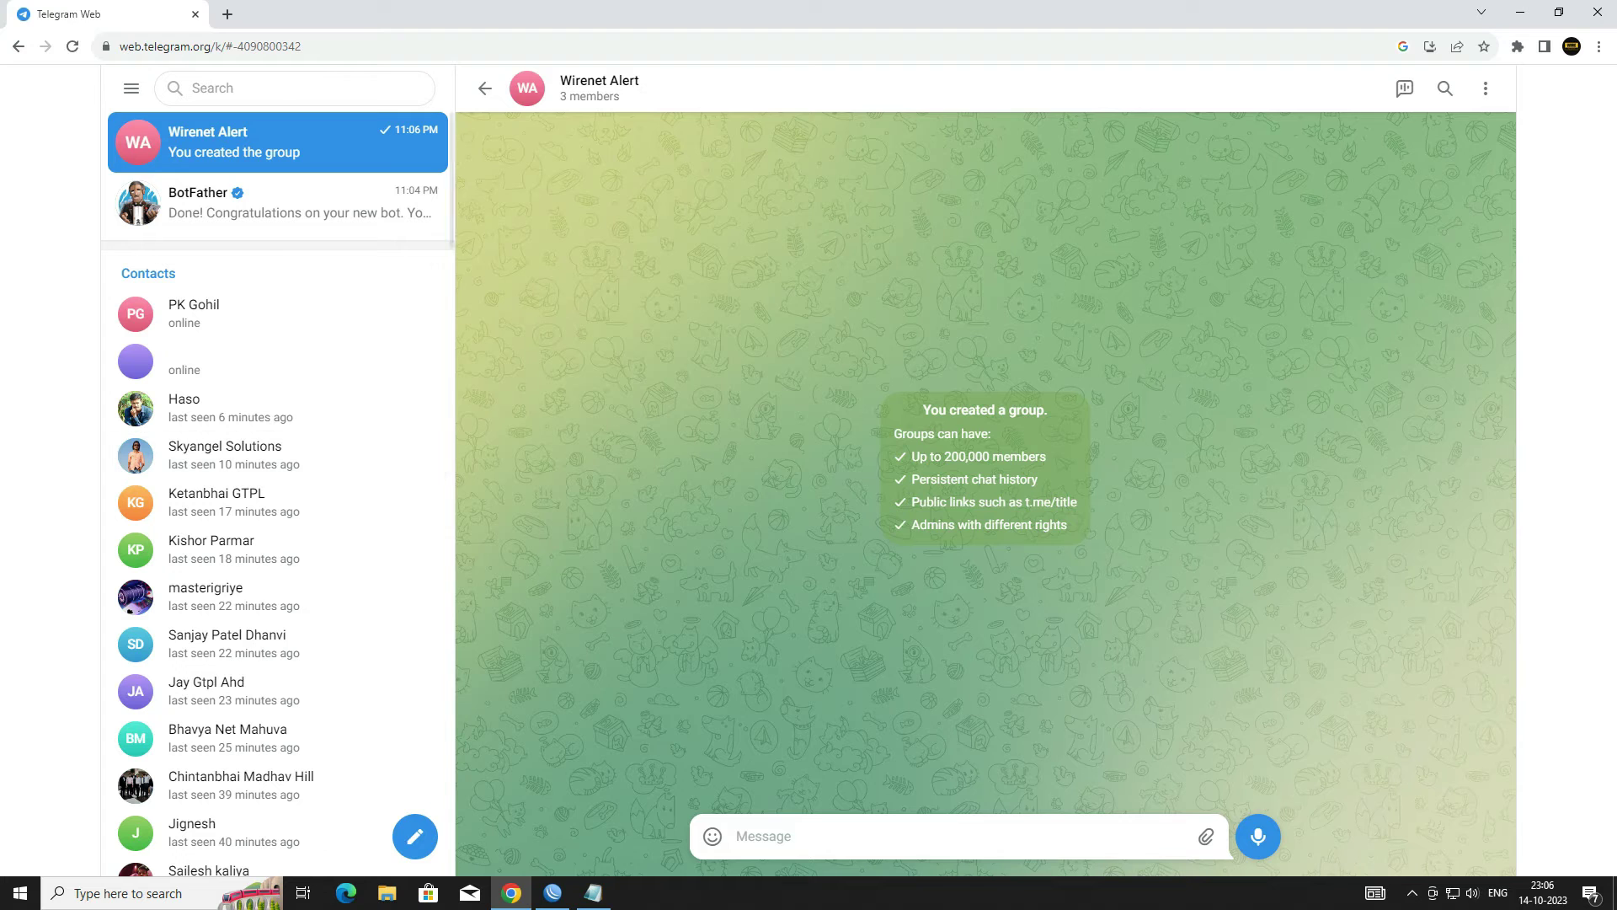
click(201, 146)
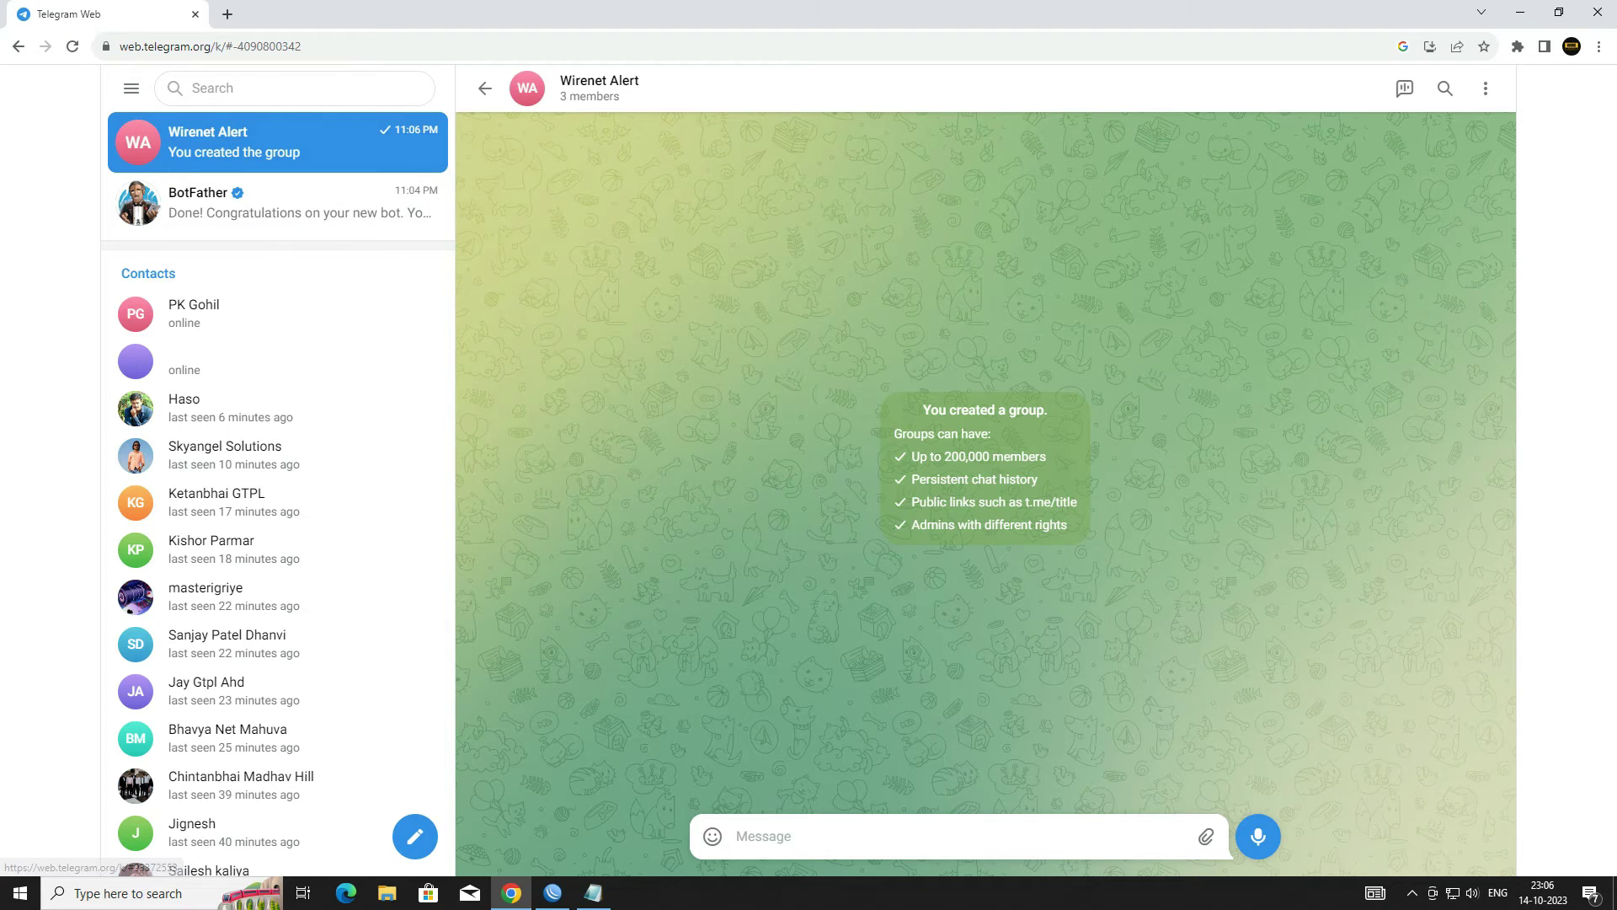
Step: Copy the group's chat ID from the address bar and paste it after 'ChatID -' in the notes
drag(231, 46, 301, 46)
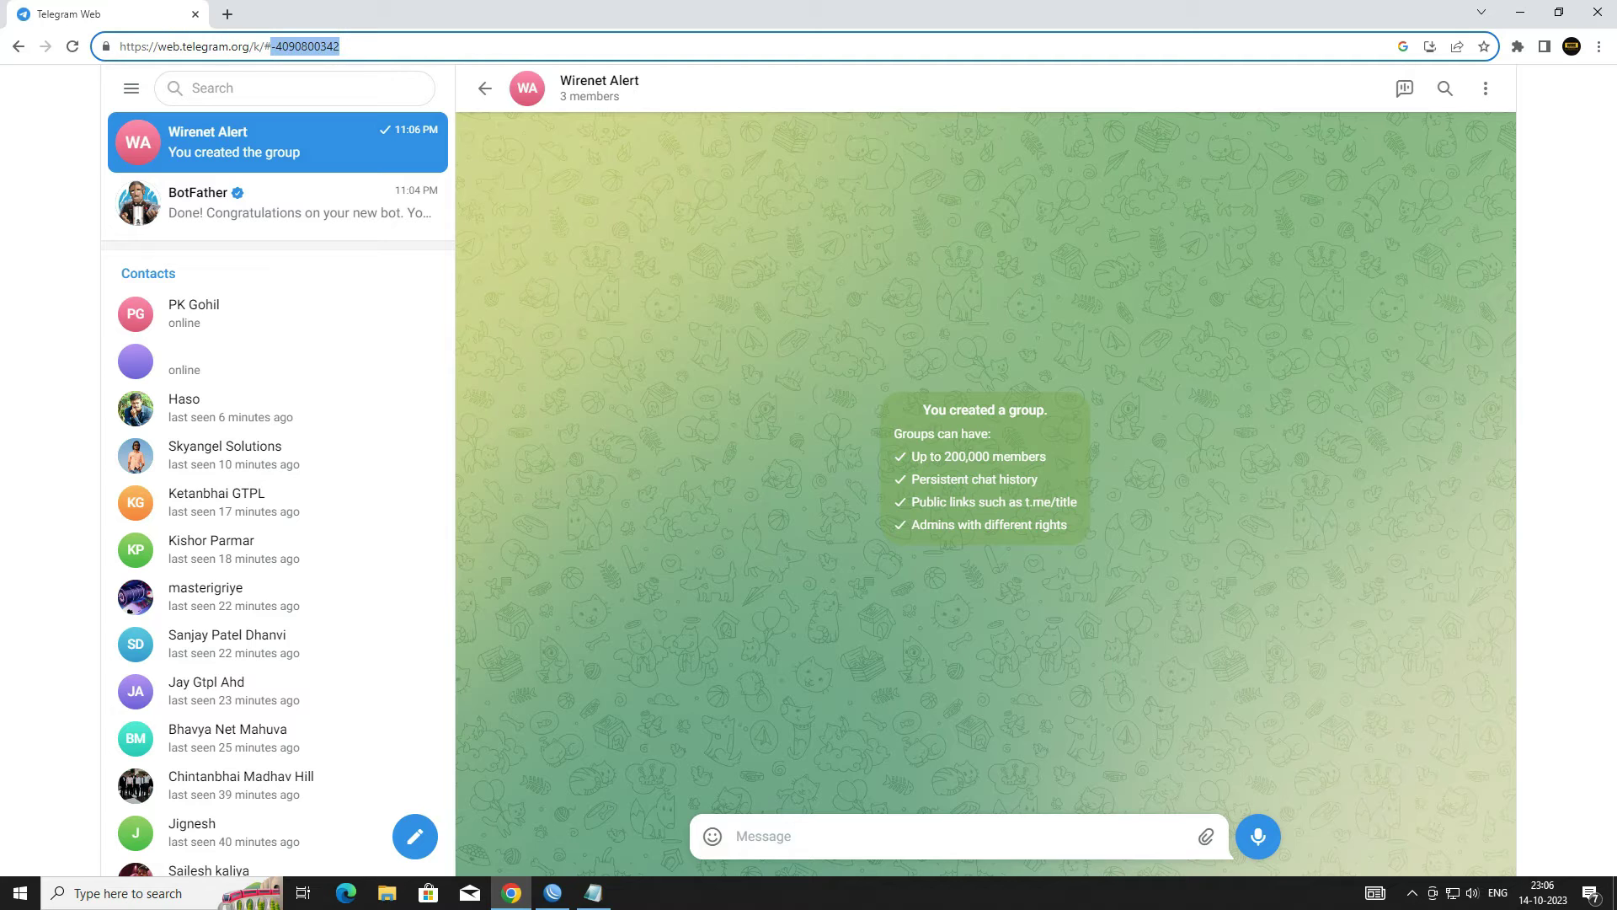
right_click(301, 47)
click(368, 146)
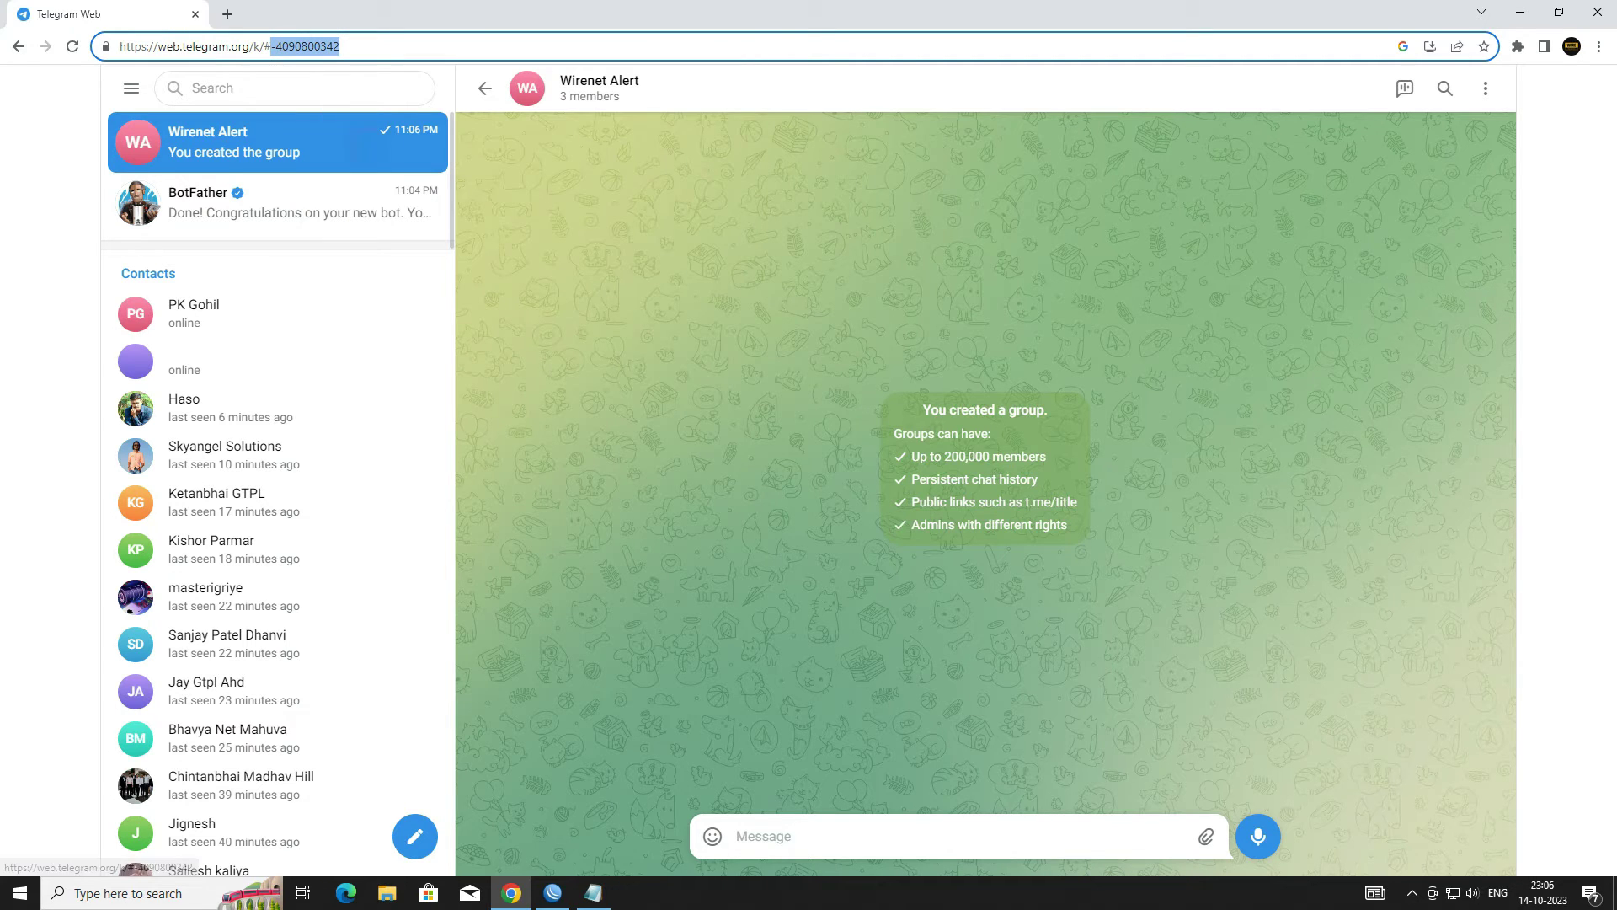
click(593, 893)
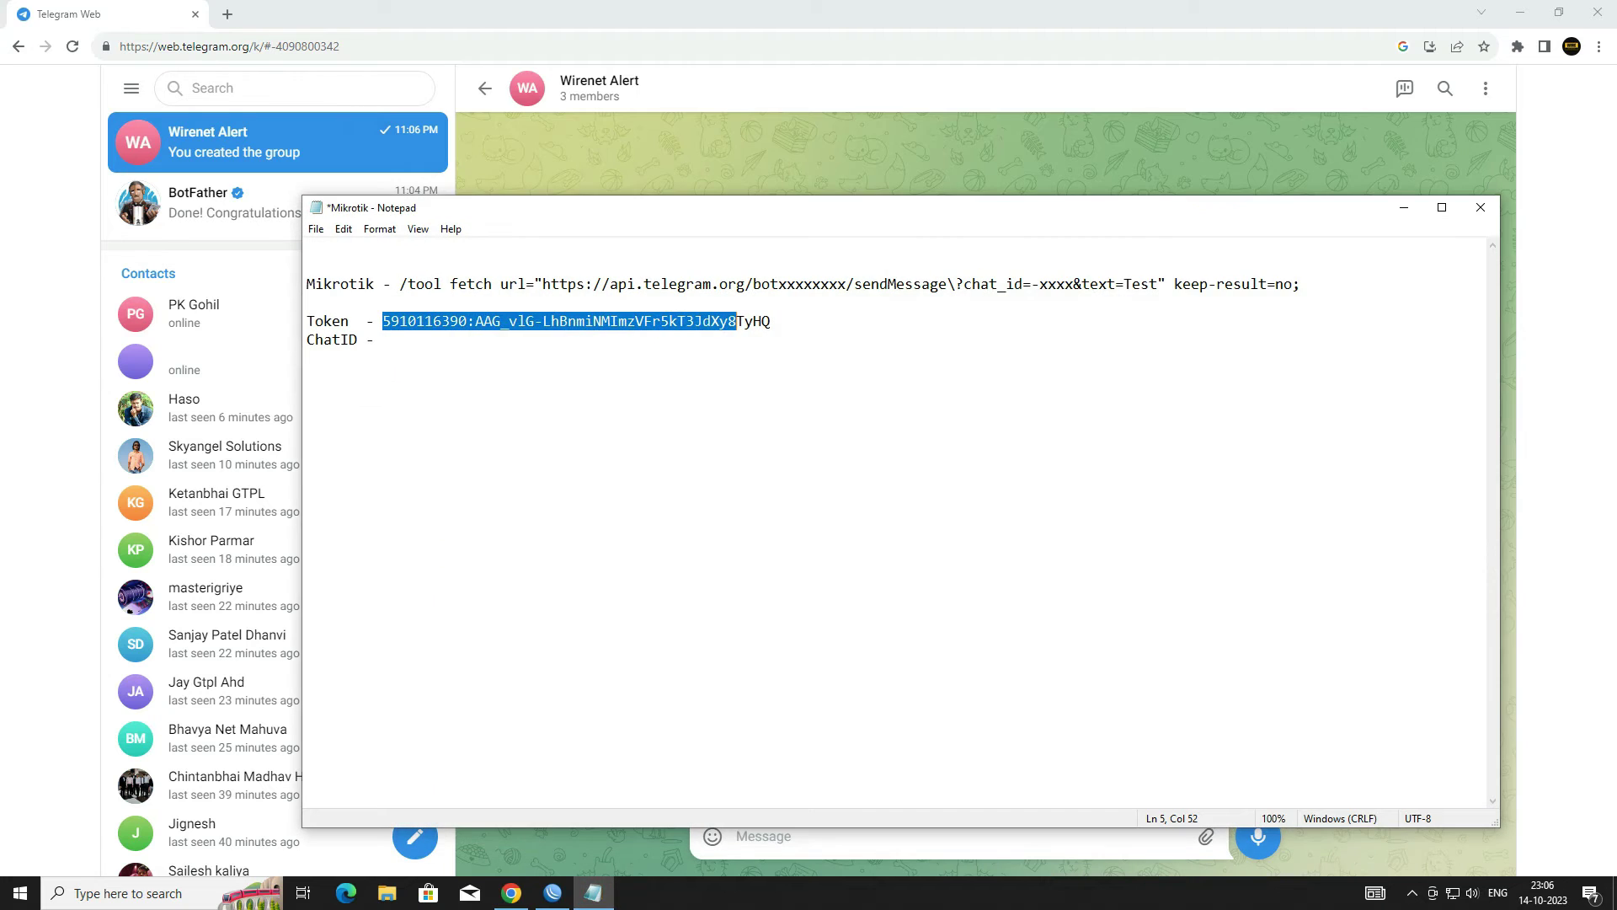
click(403, 338)
key(ctrl+v)
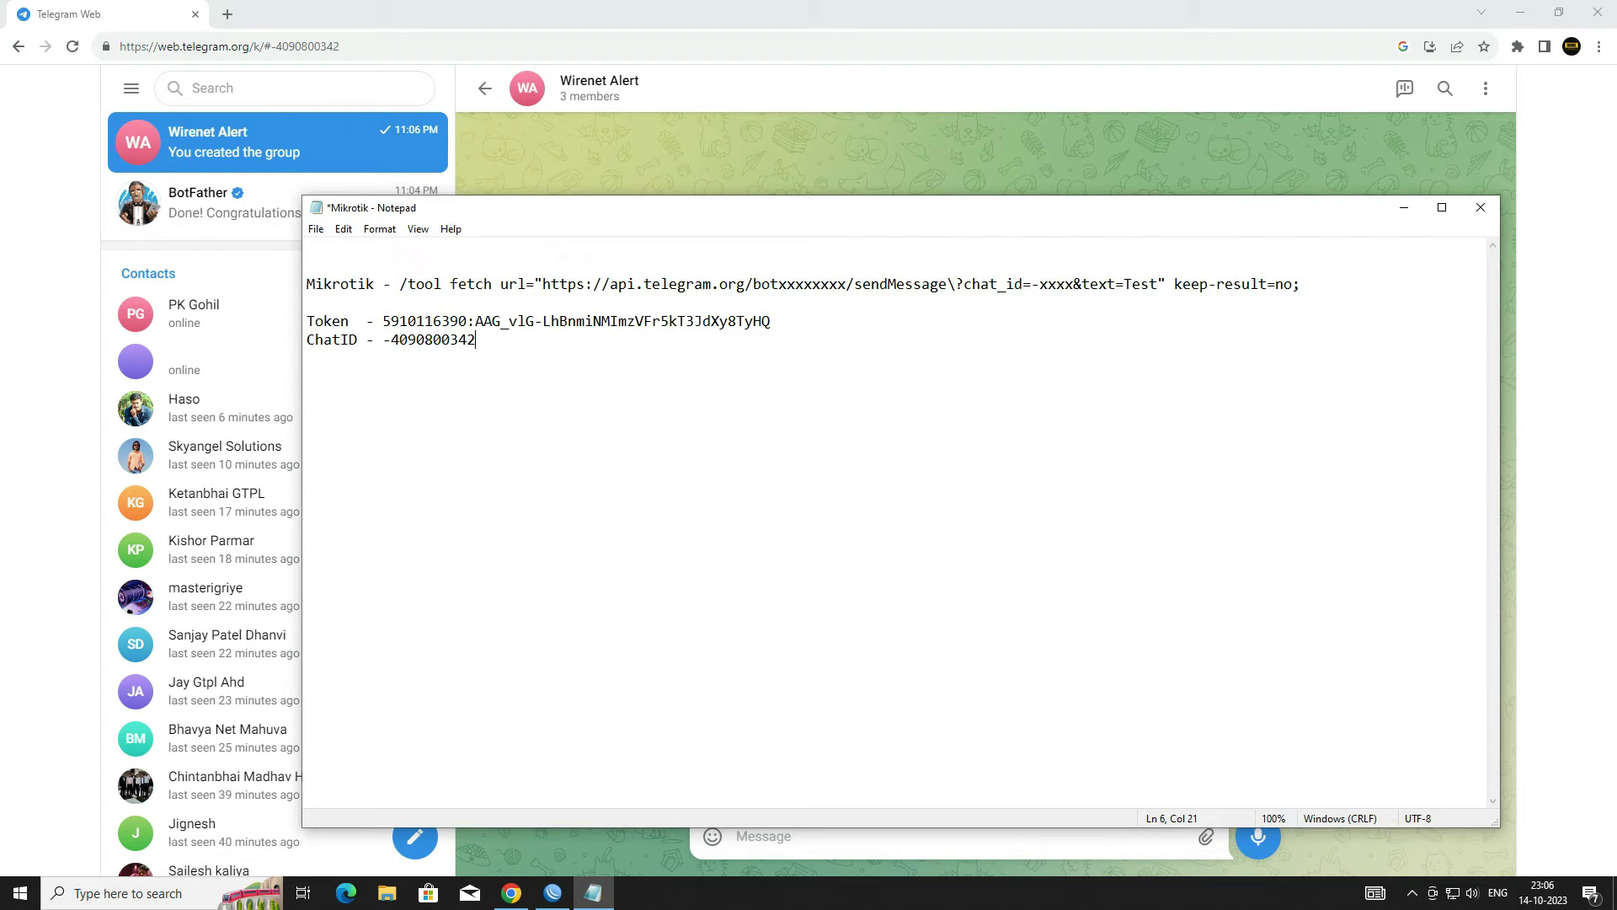
Step: Add blank lines below the ChatID entry and select the template fetch command on line 3
key(Return)
key(Return)
key(Return)
drag(399, 284, 1302, 284)
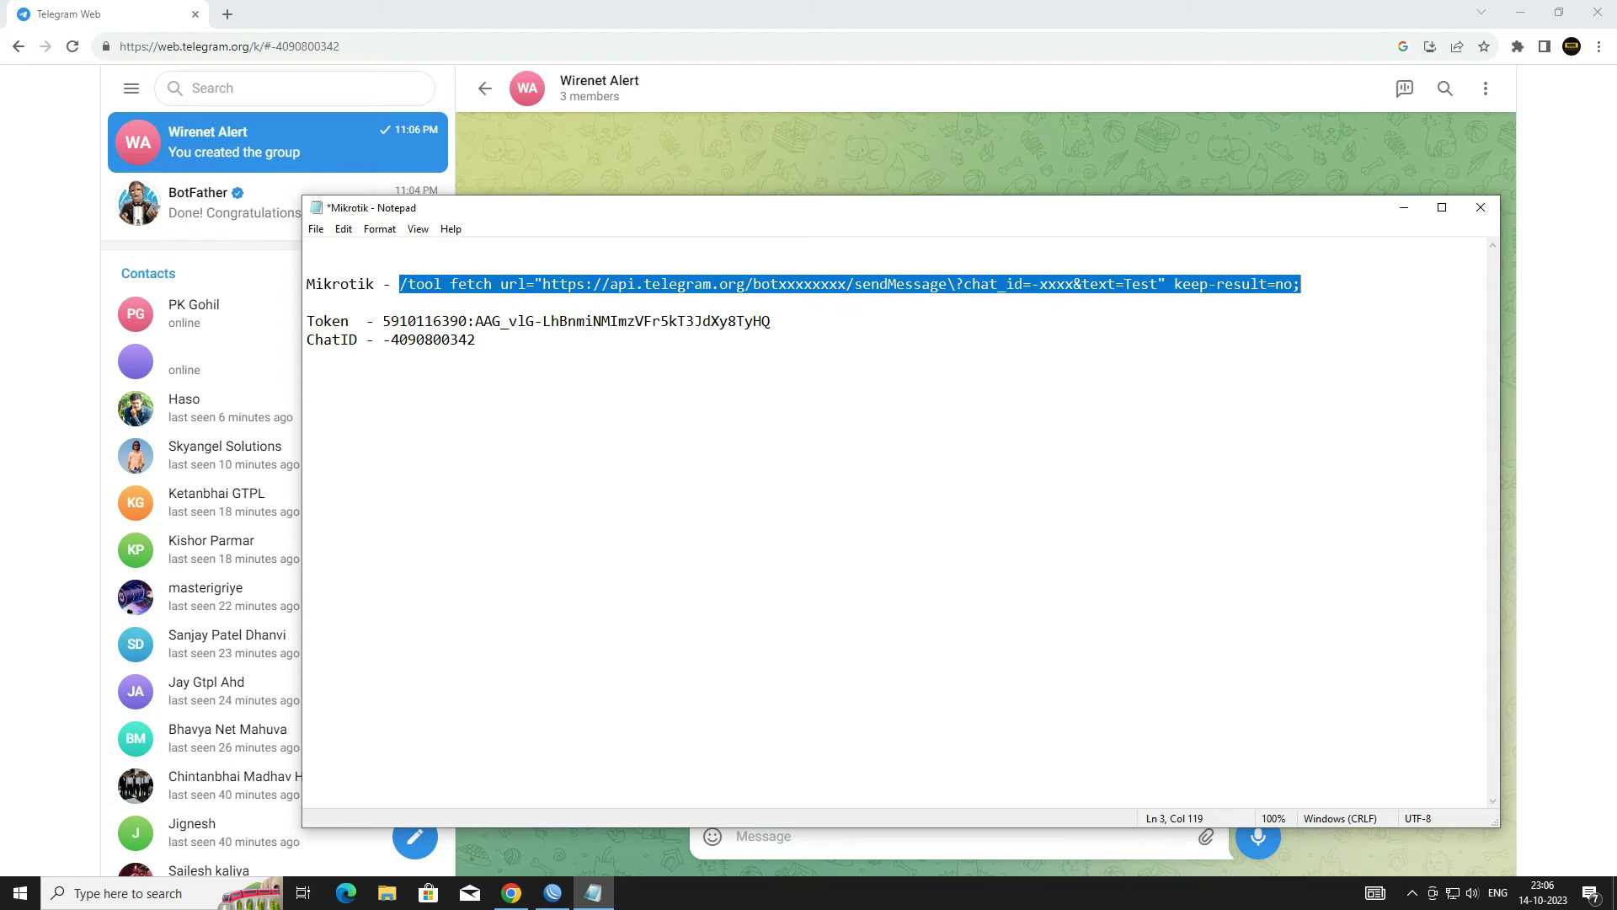
click(513, 354)
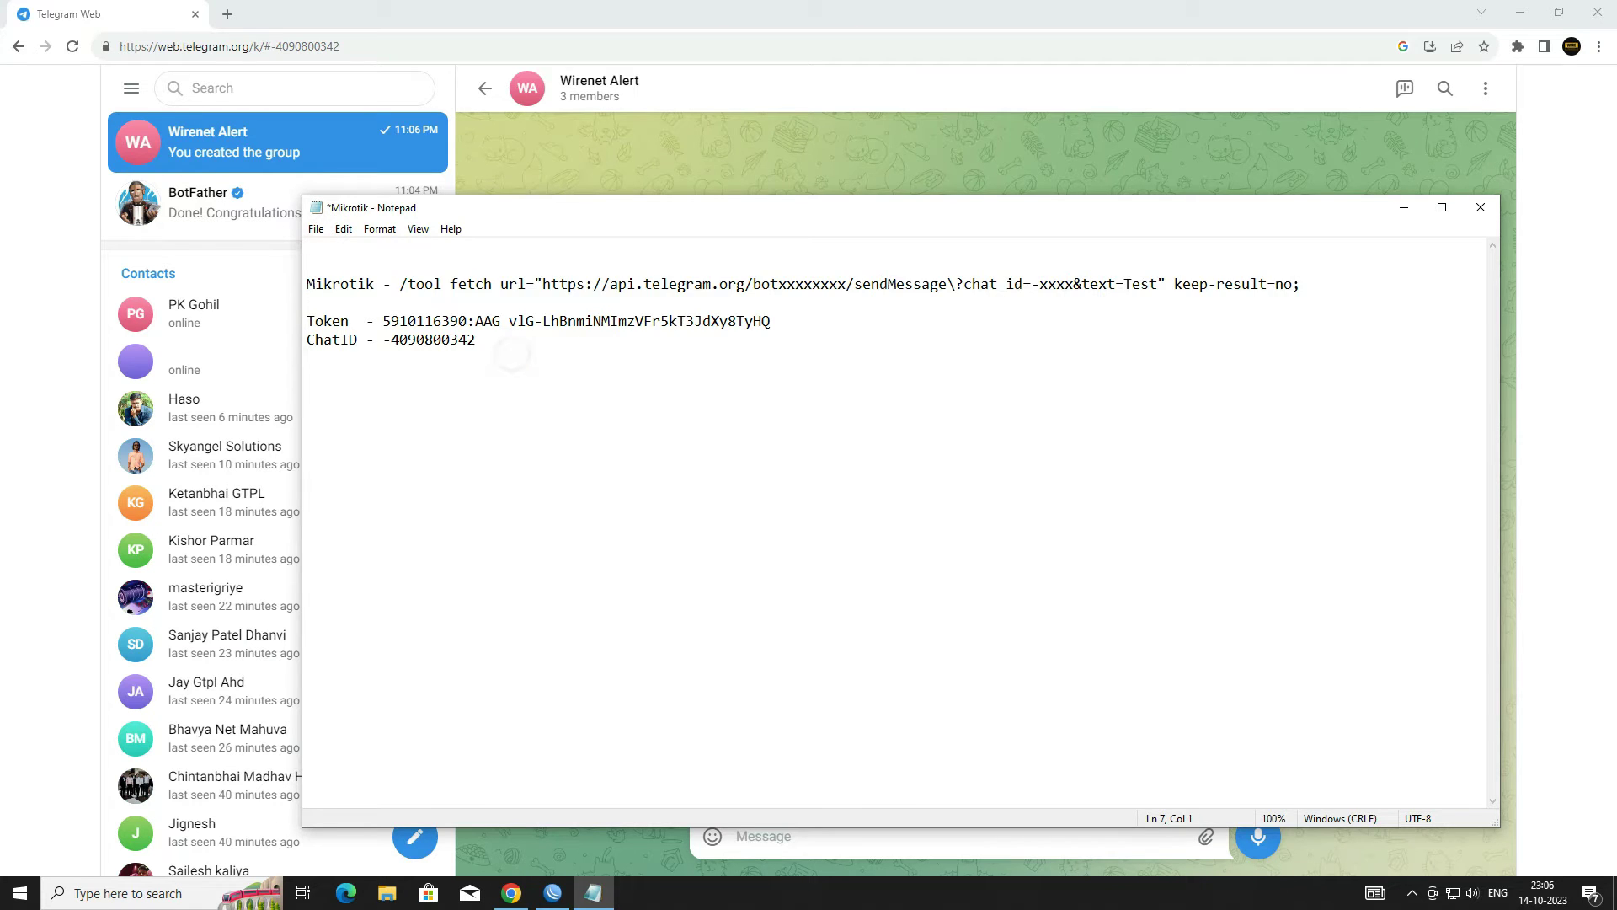
Step: Paste a copy of the fetch command and replace its bot placeholder with the bot token
key(ctrl+v)
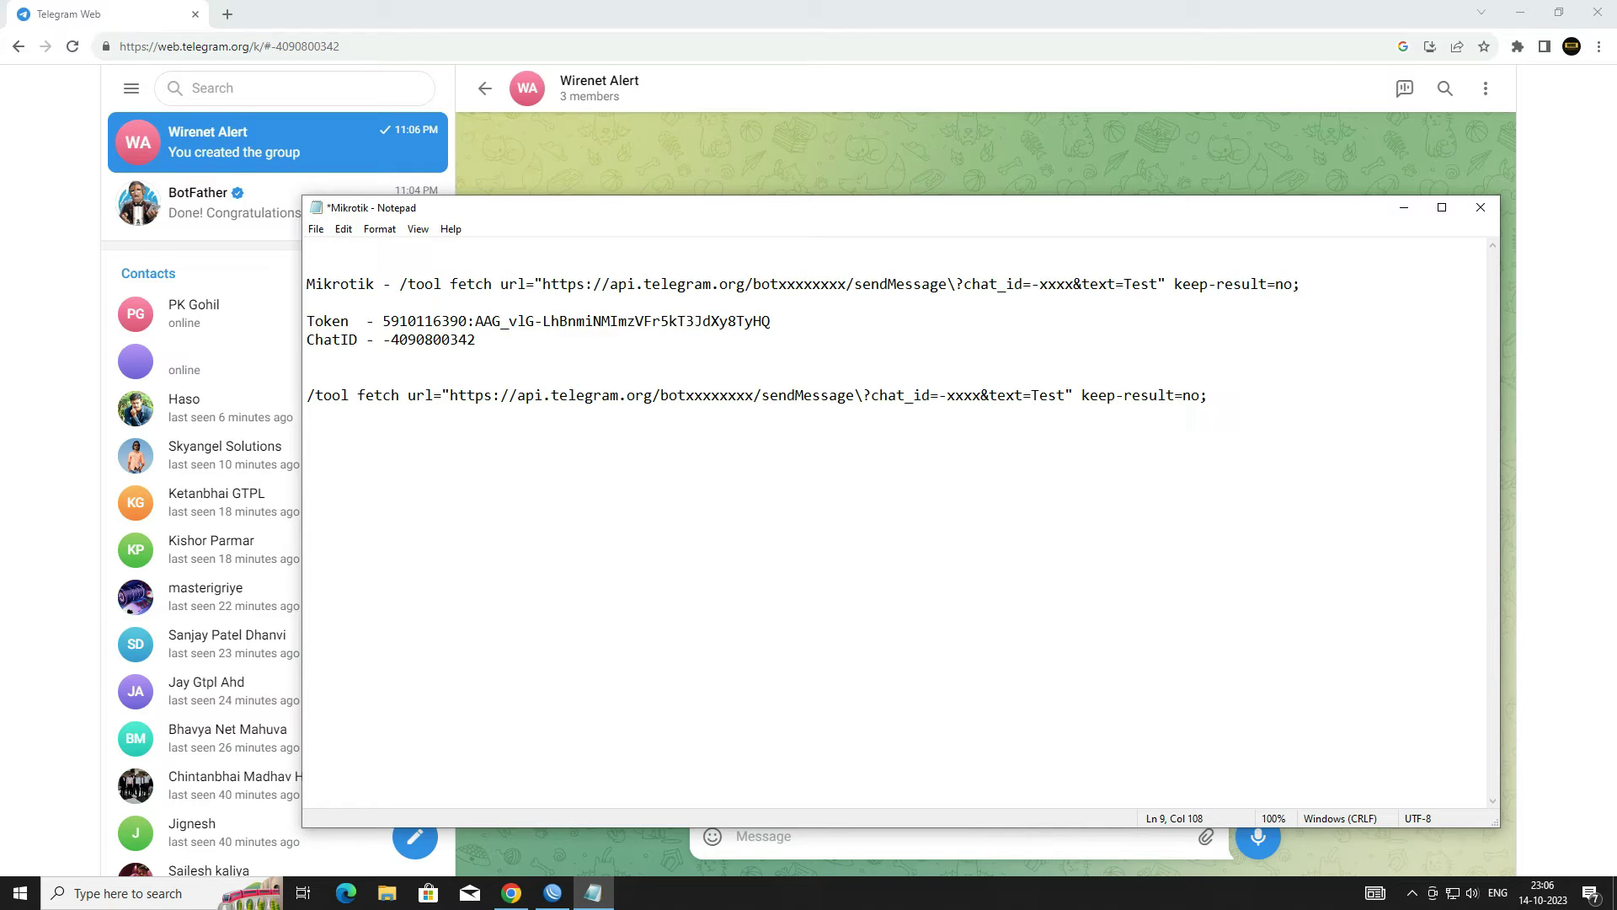
drag(687, 395, 754, 395)
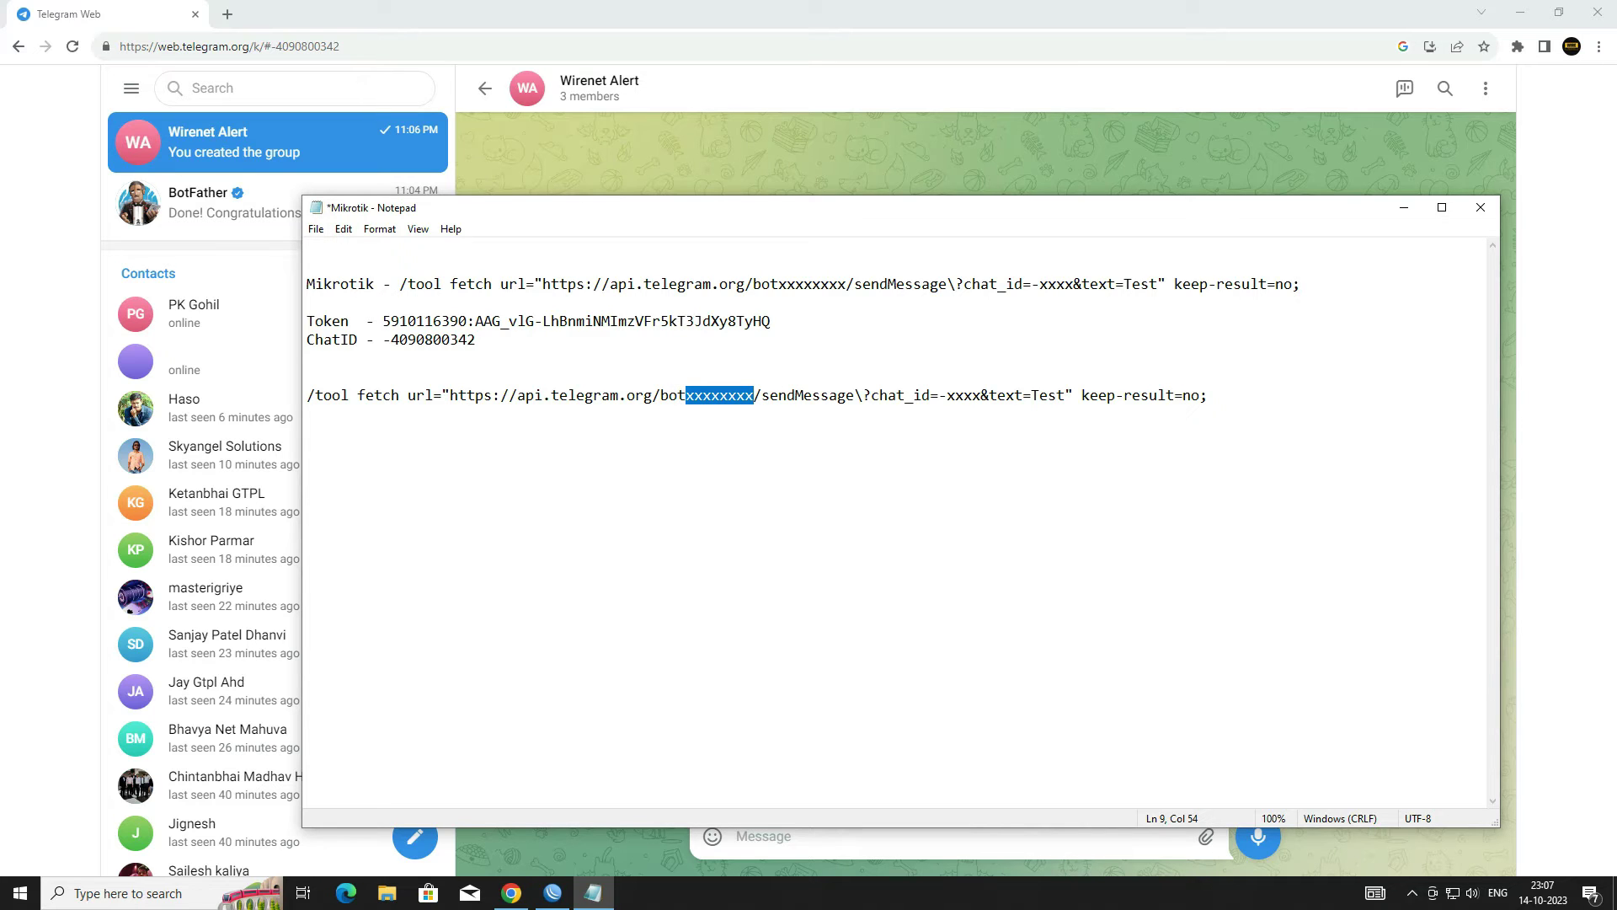
drag(382, 321, 771, 321)
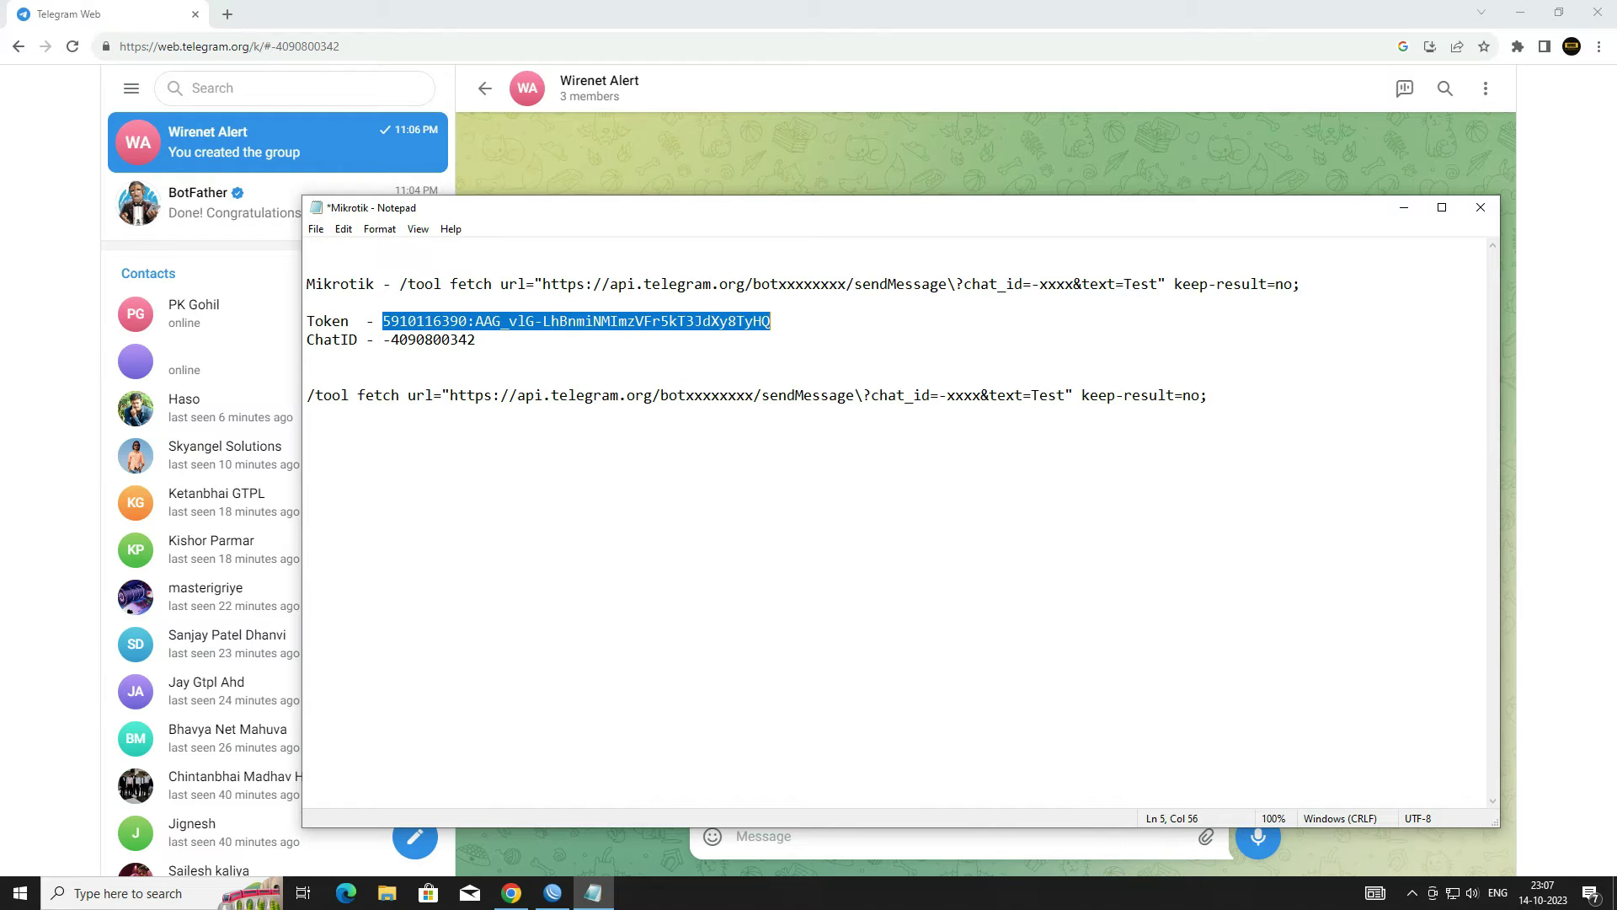
right_click(748, 314)
click(799, 369)
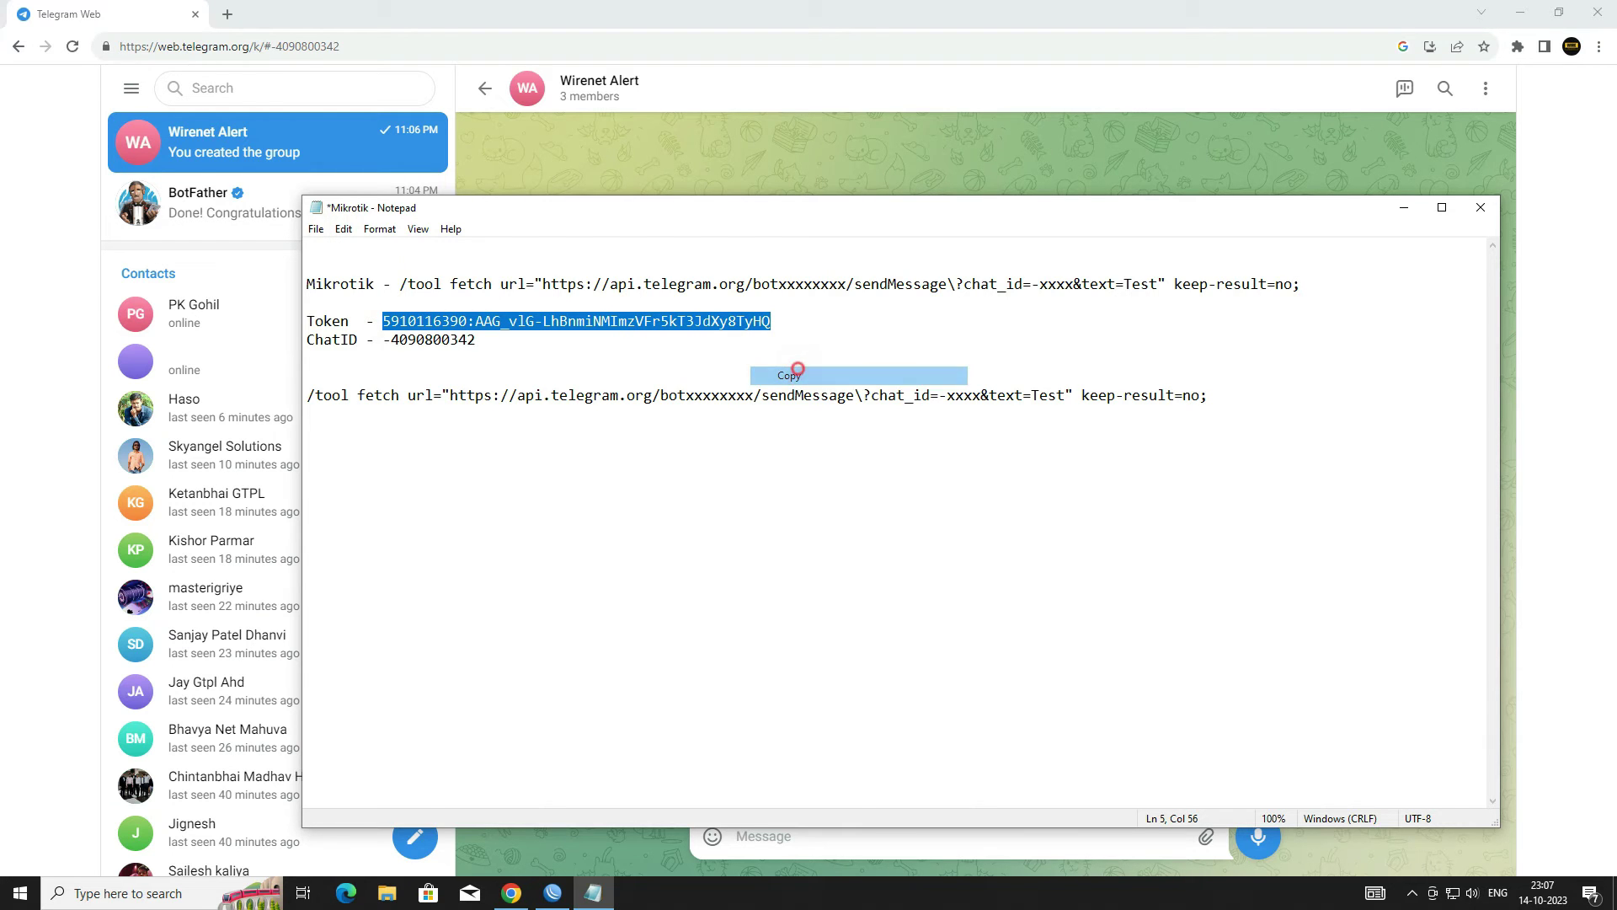
drag(686, 395, 754, 395)
key(ctrl+v)
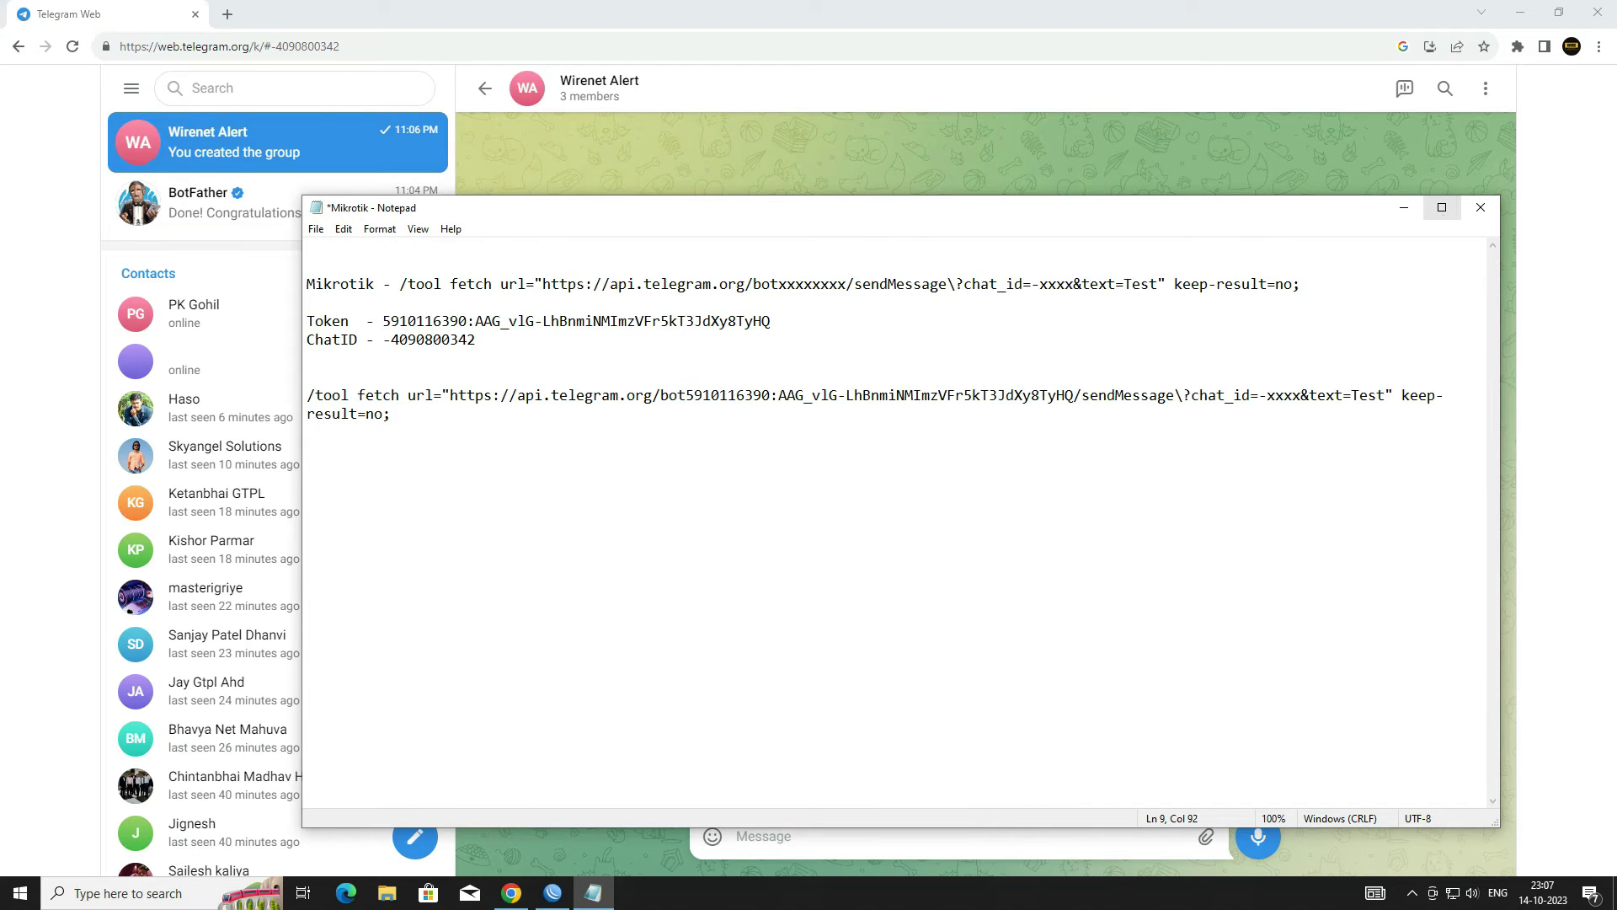
Step: Replace the xxxx placeholder with the group chat ID and select the finished fetch command line
click(1443, 207)
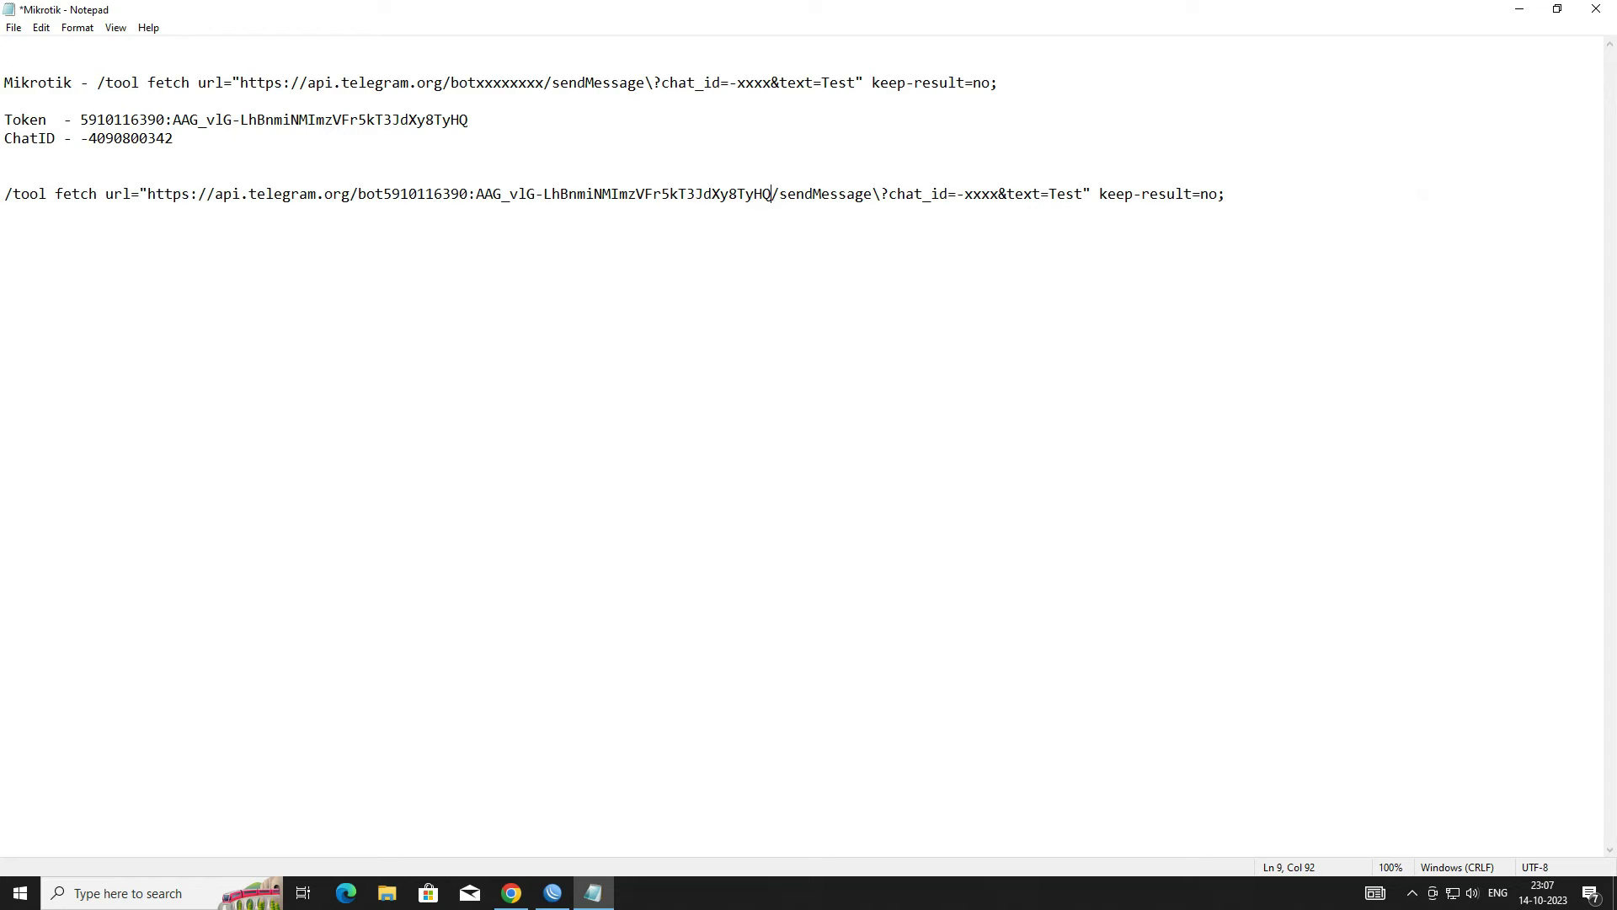
double_click(895, 195)
drag(964, 195, 999, 195)
drag(89, 138, 173, 138)
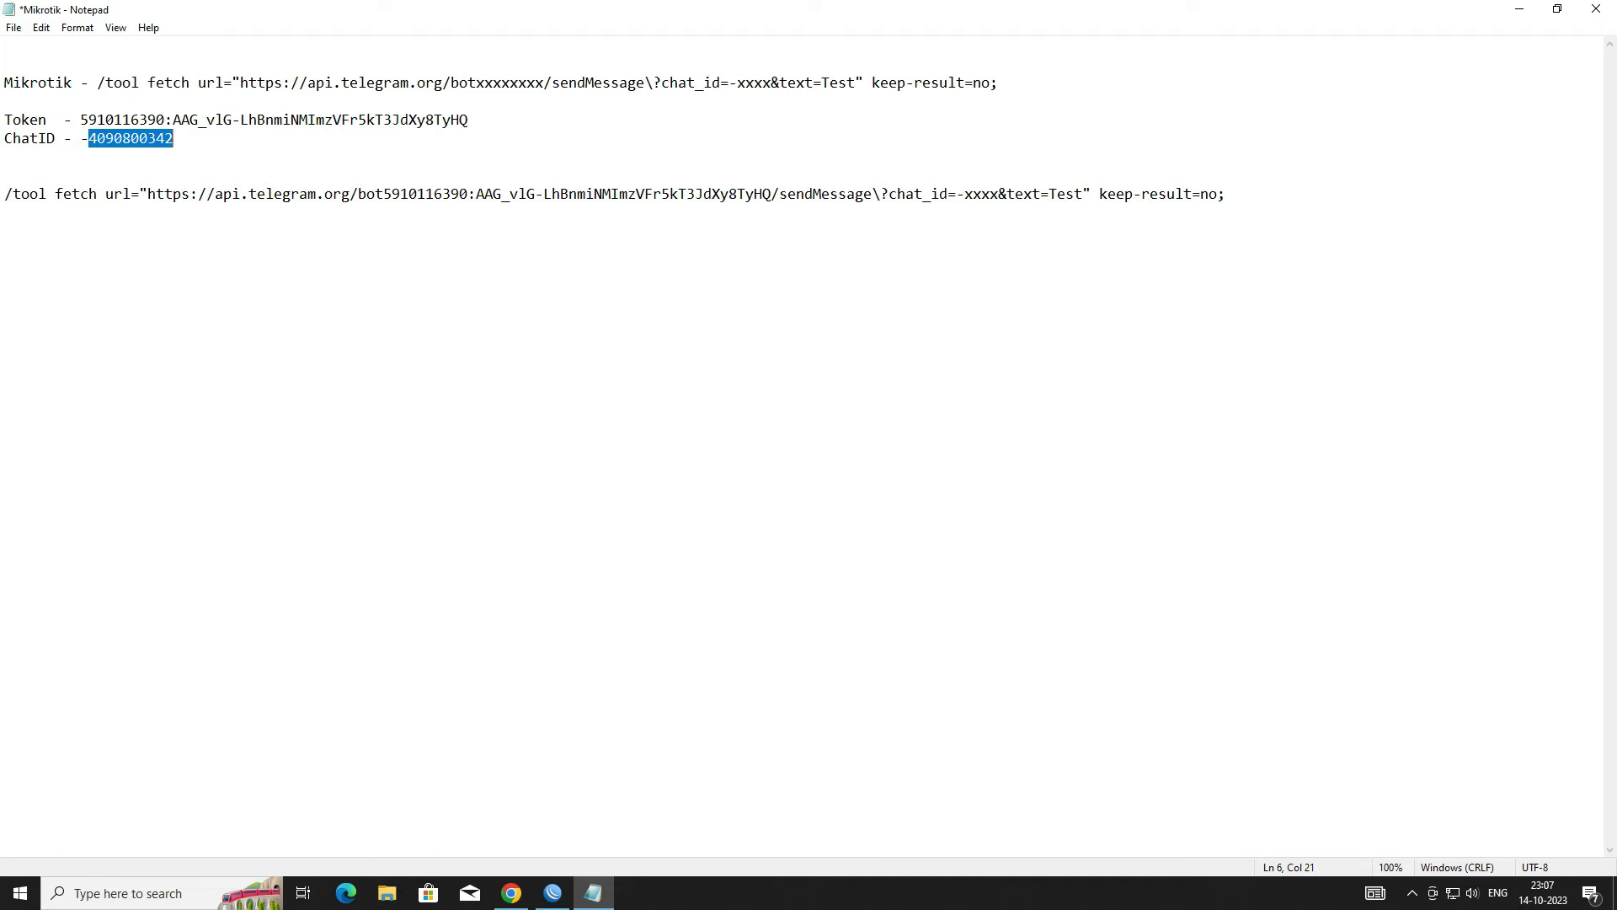
drag(965, 194, 999, 195)
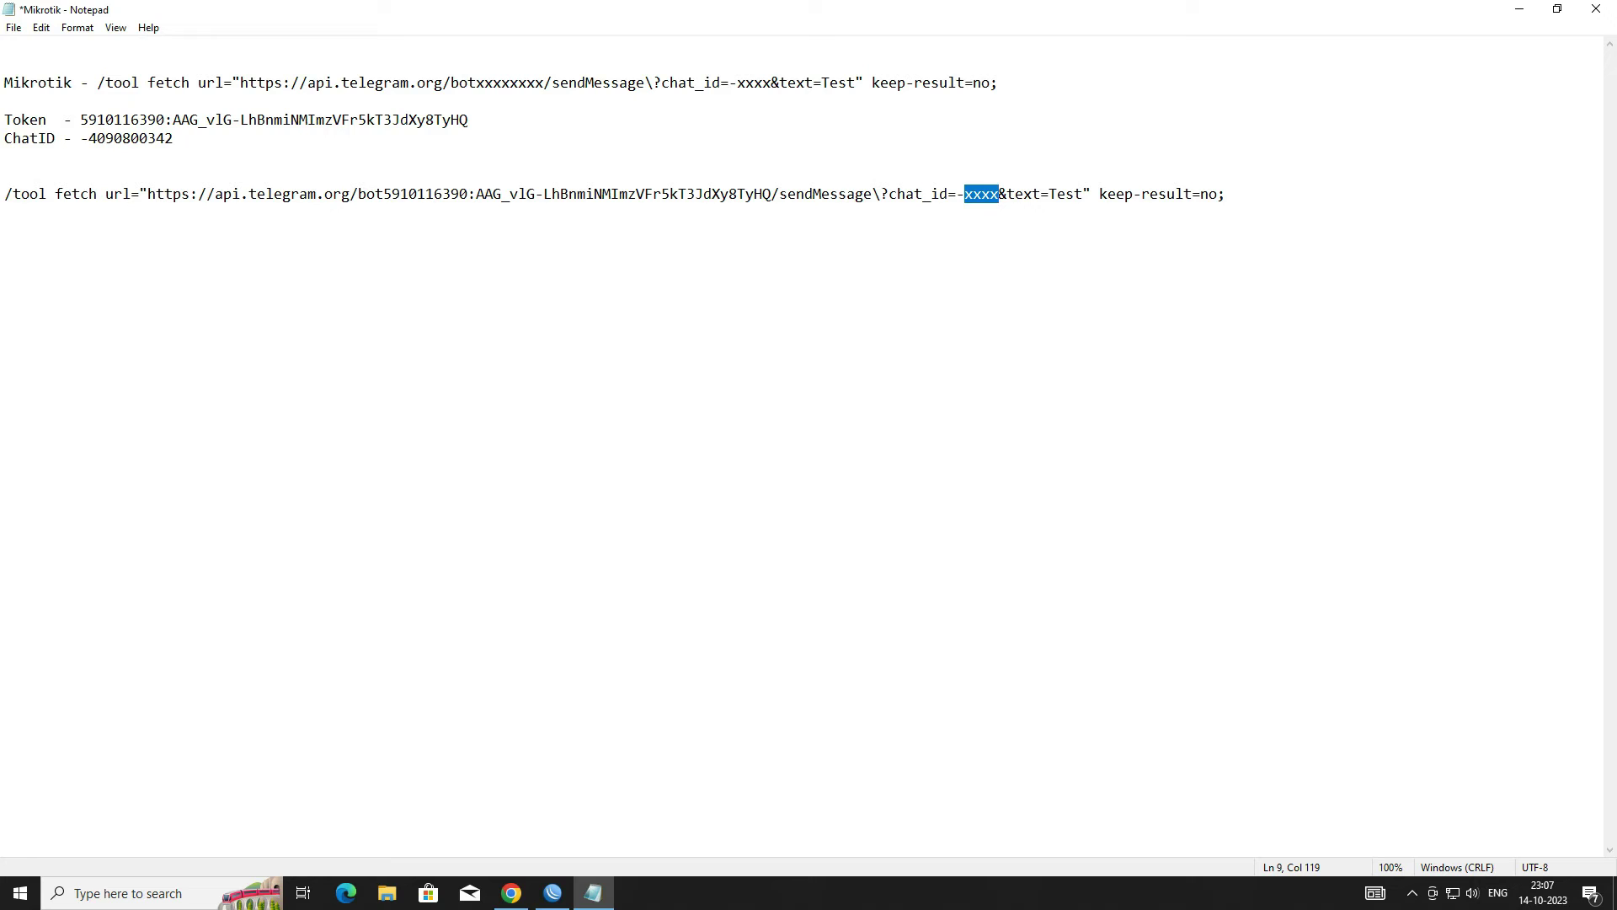
key(ctrl+v)
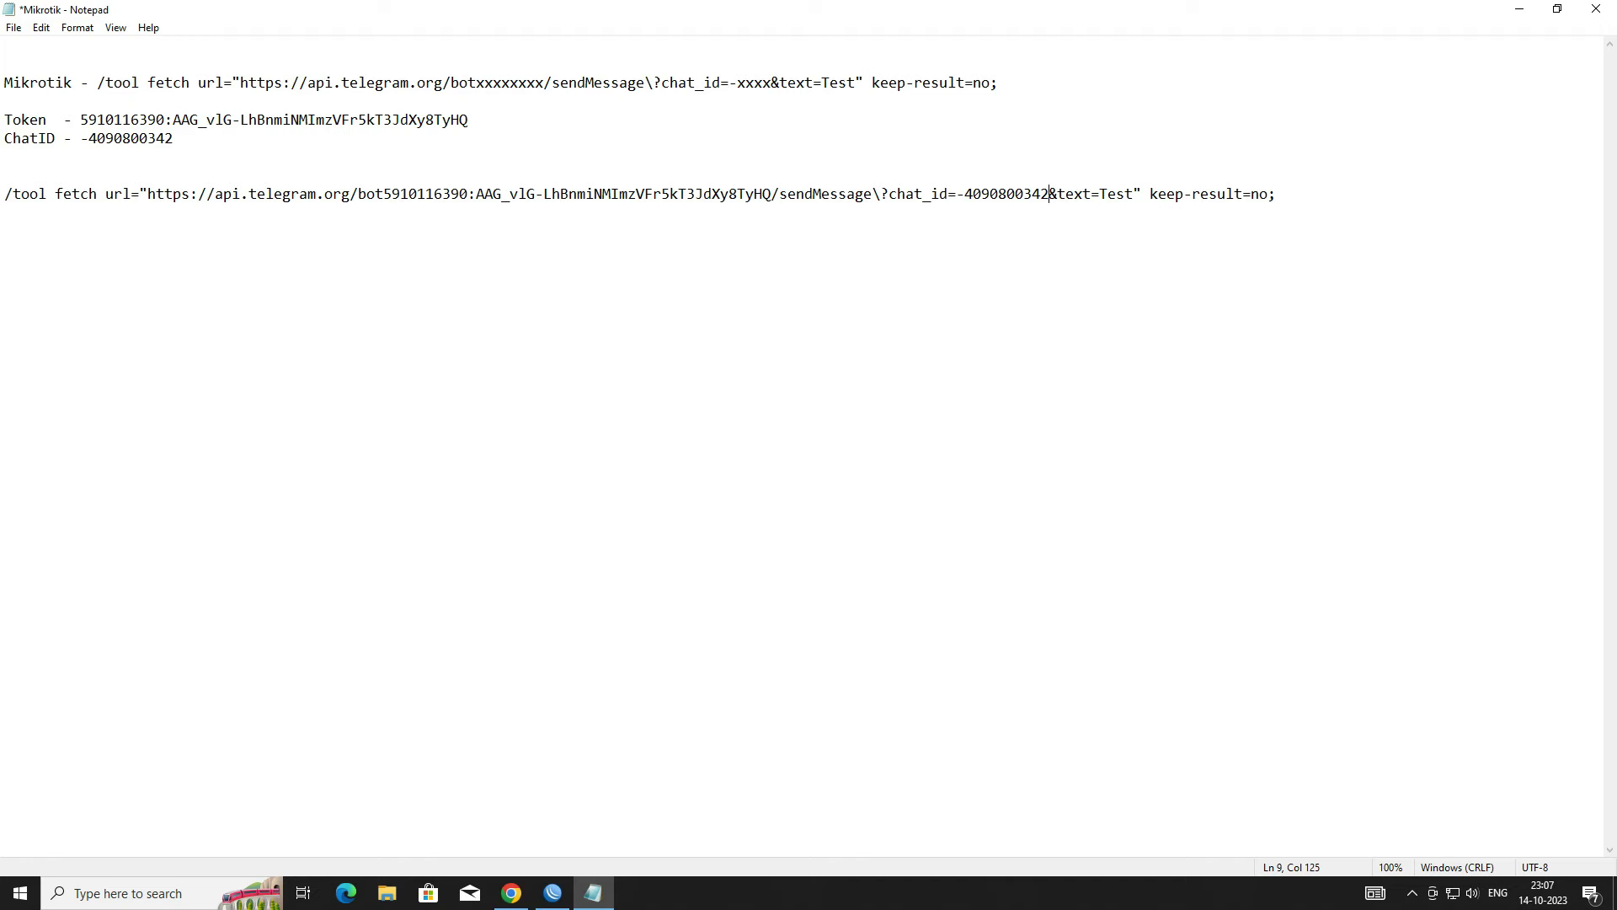
drag(1277, 194, 4, 195)
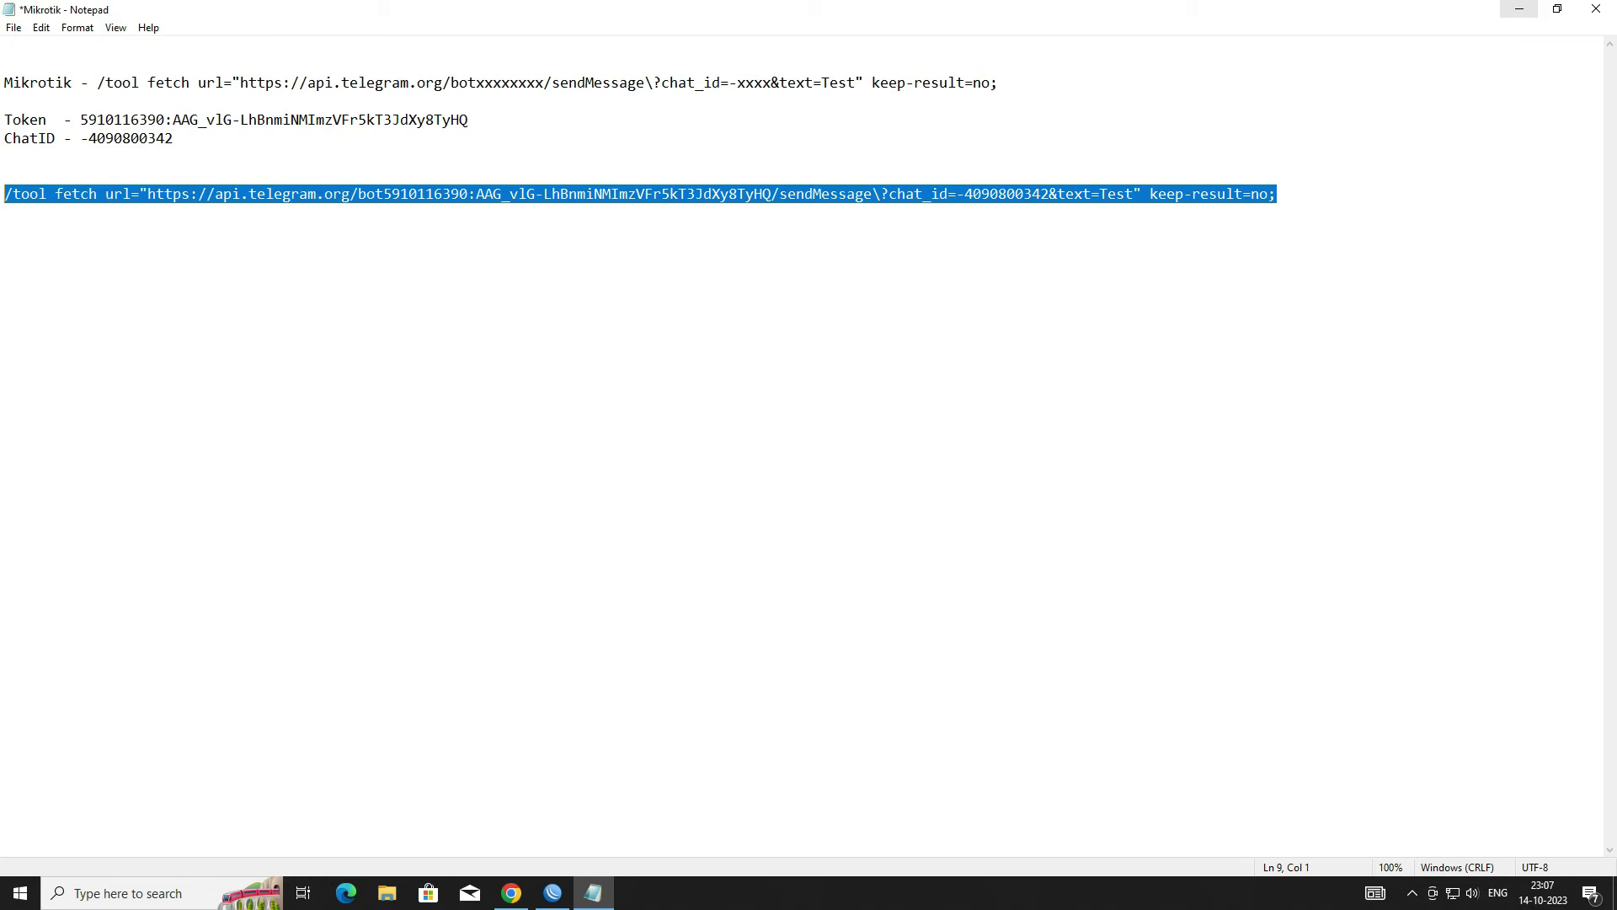
click(1520, 10)
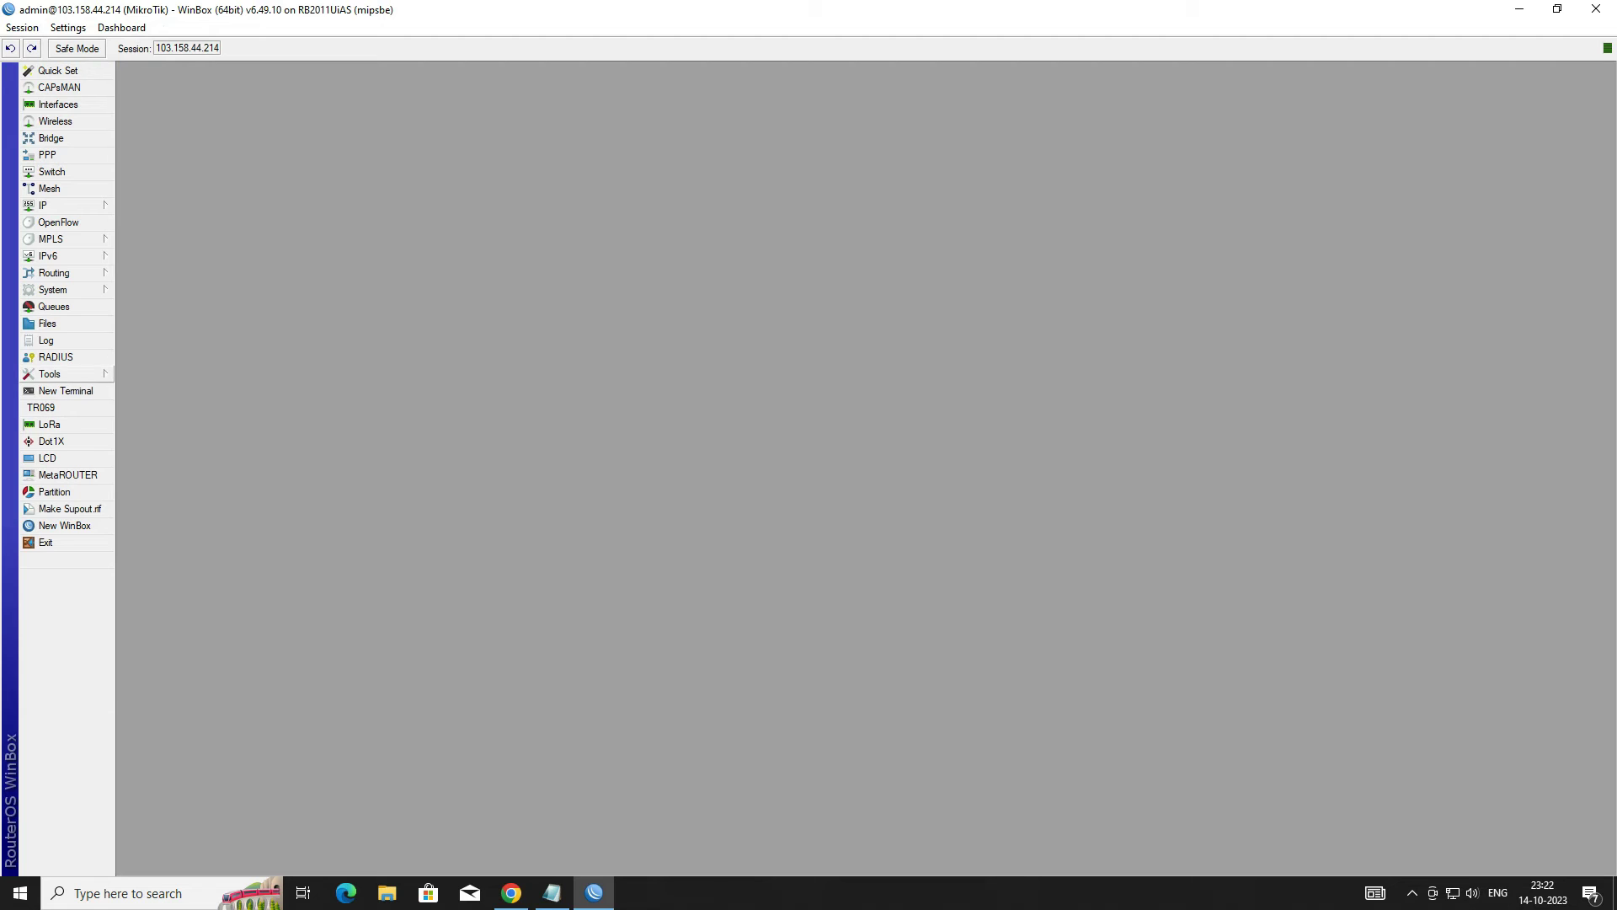
click(65, 375)
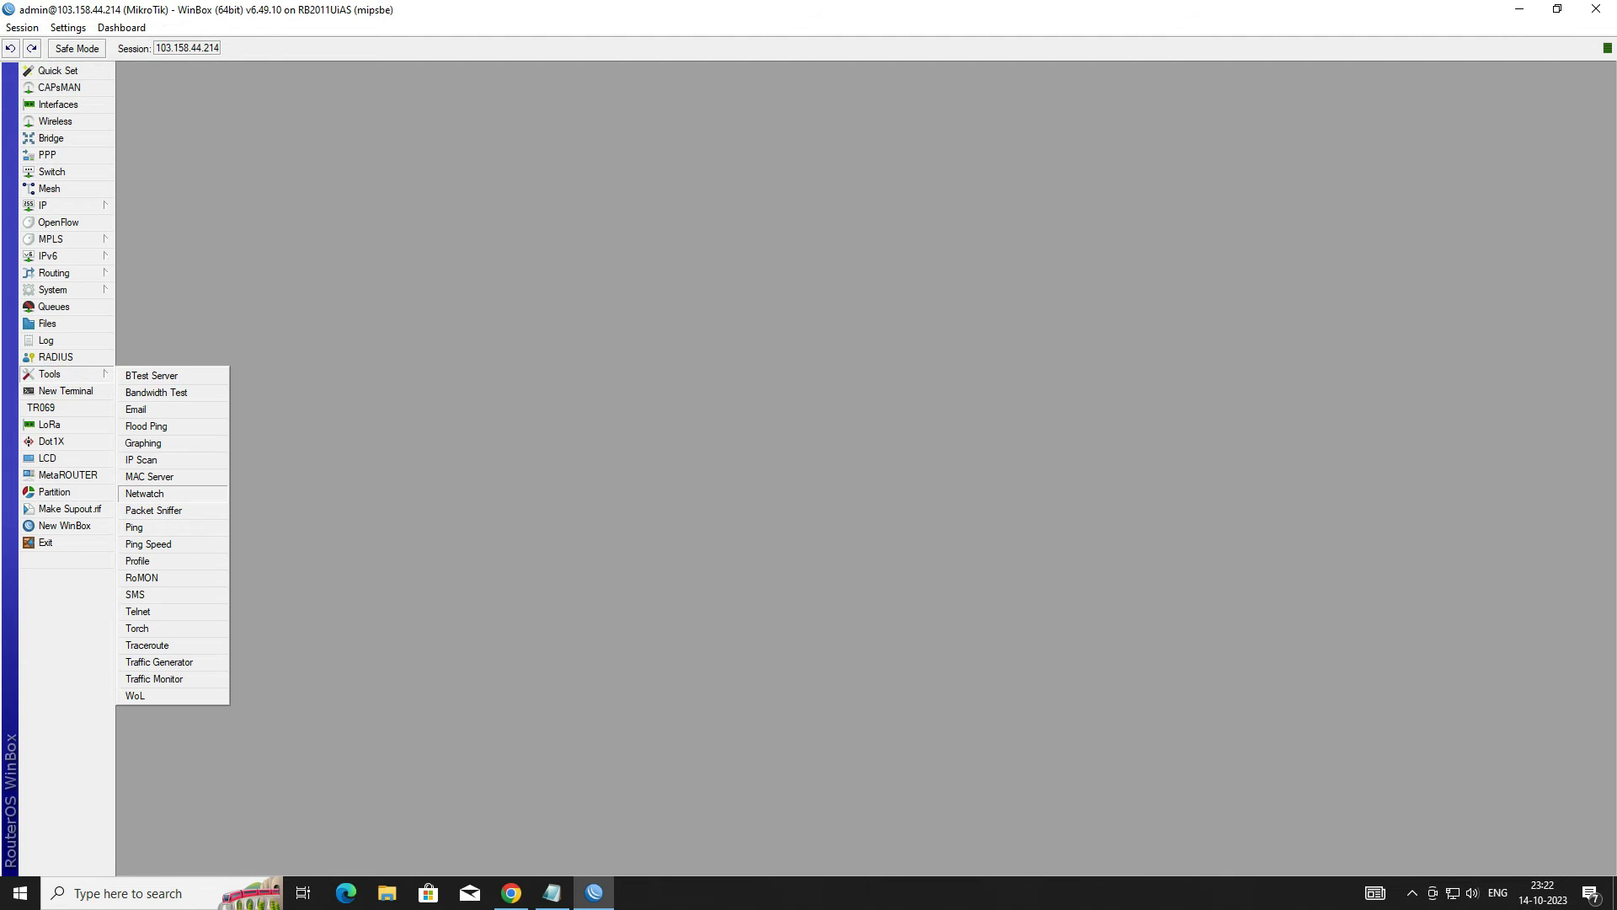
Step: Add a new Netwatch host 192.168.54.18 and begin setting its interval to 00:00:30
click(145, 494)
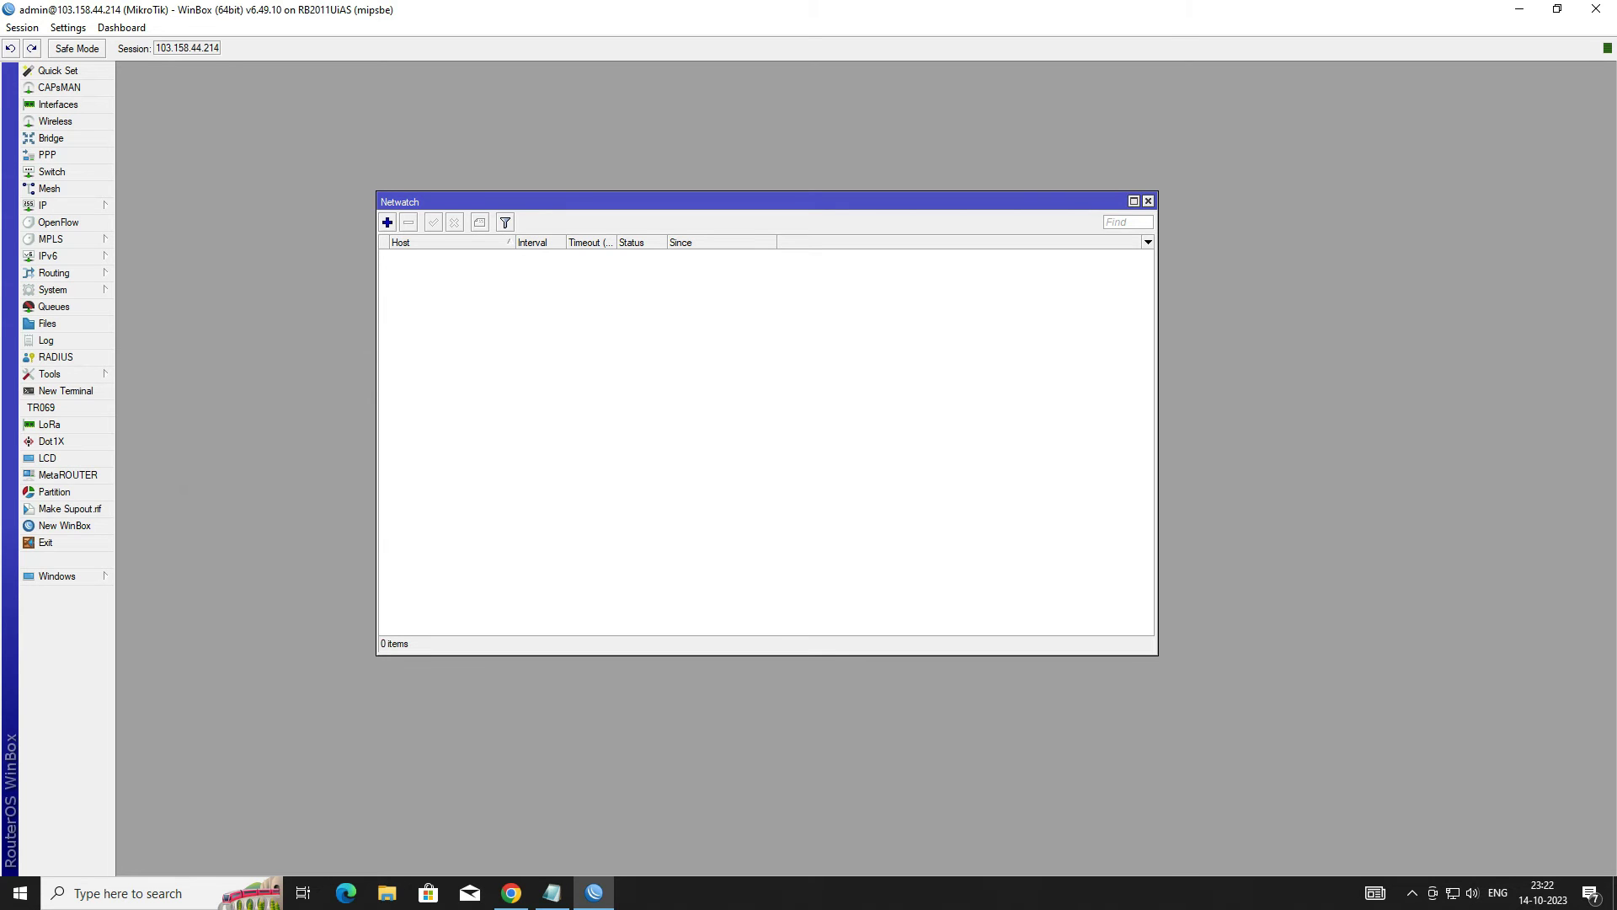
click(388, 222)
click(349, 266)
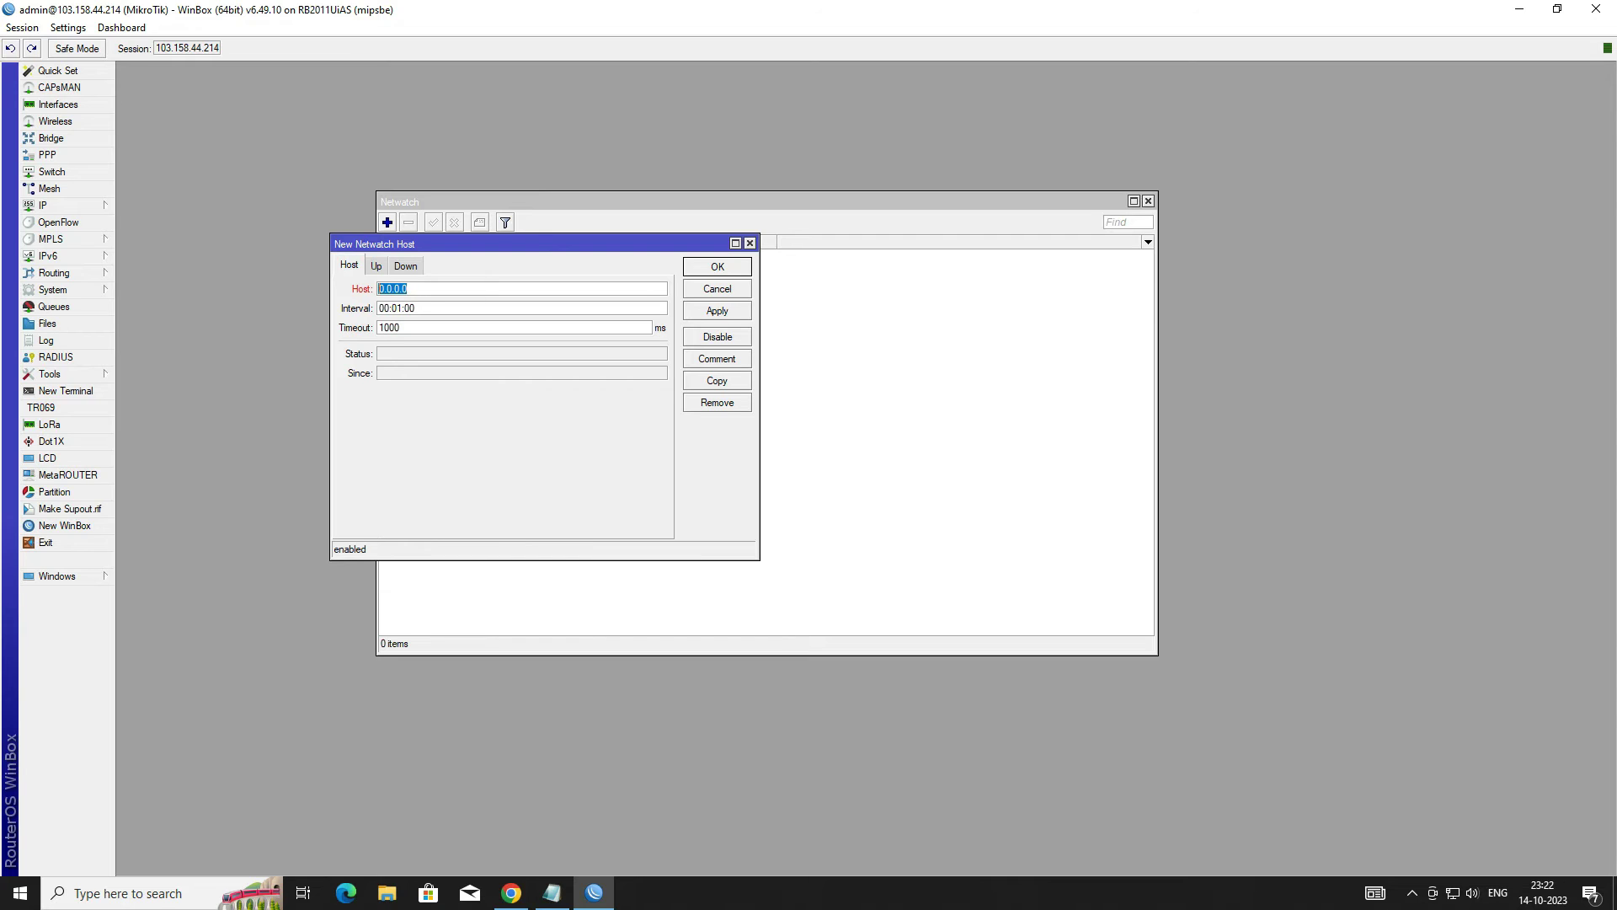
text(1921)
text(168.54.18)
double_click(454, 288)
click(430, 309)
text(3)
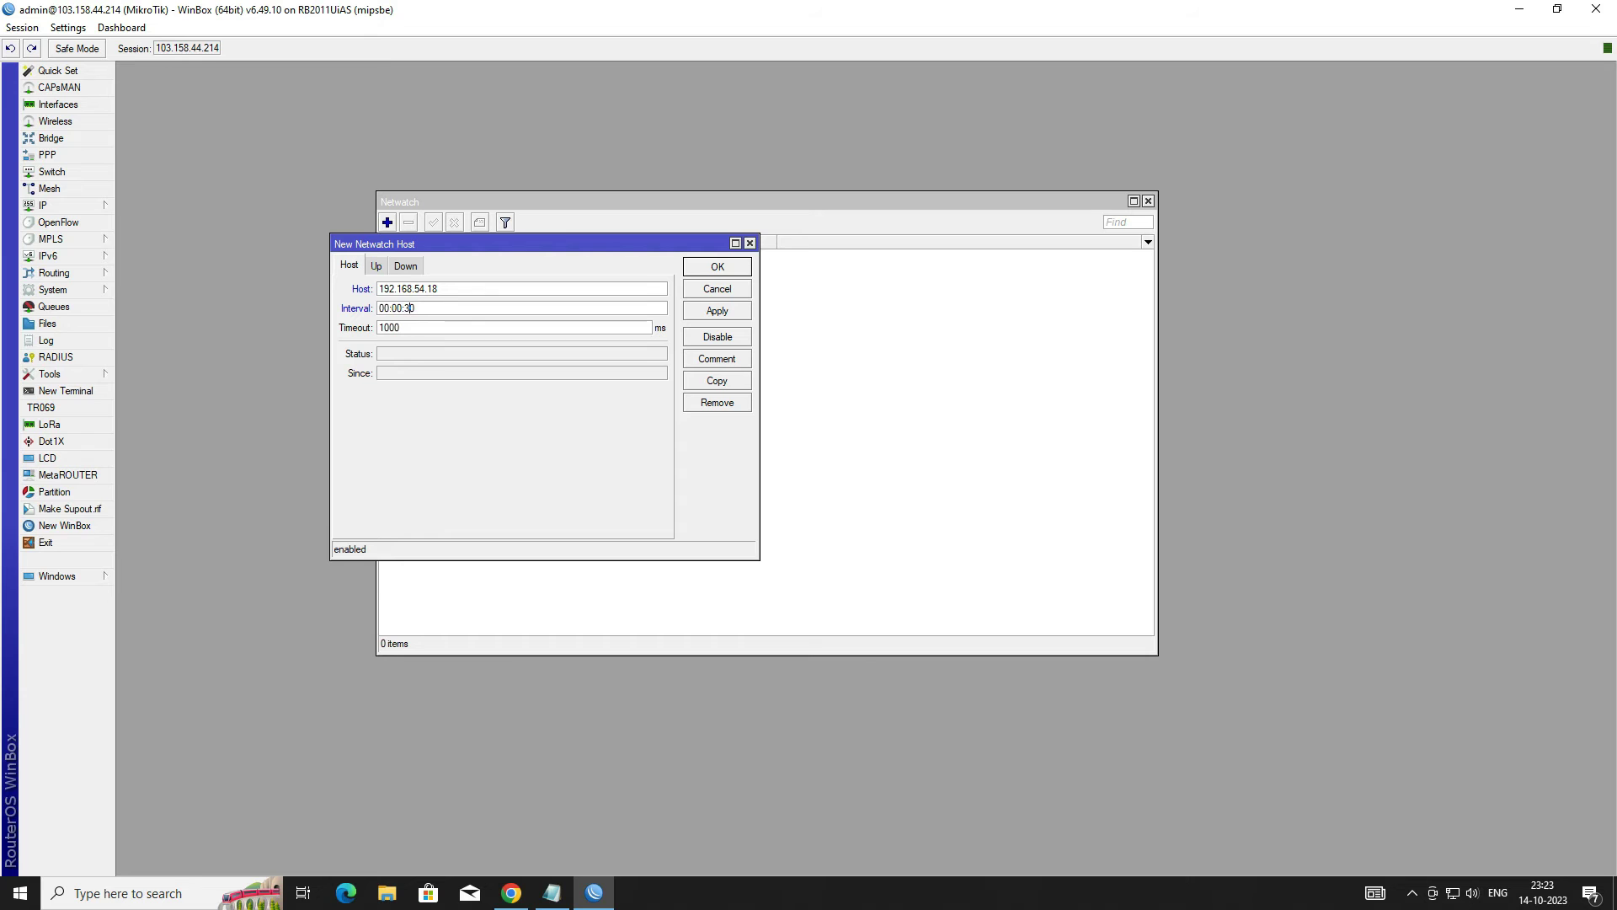
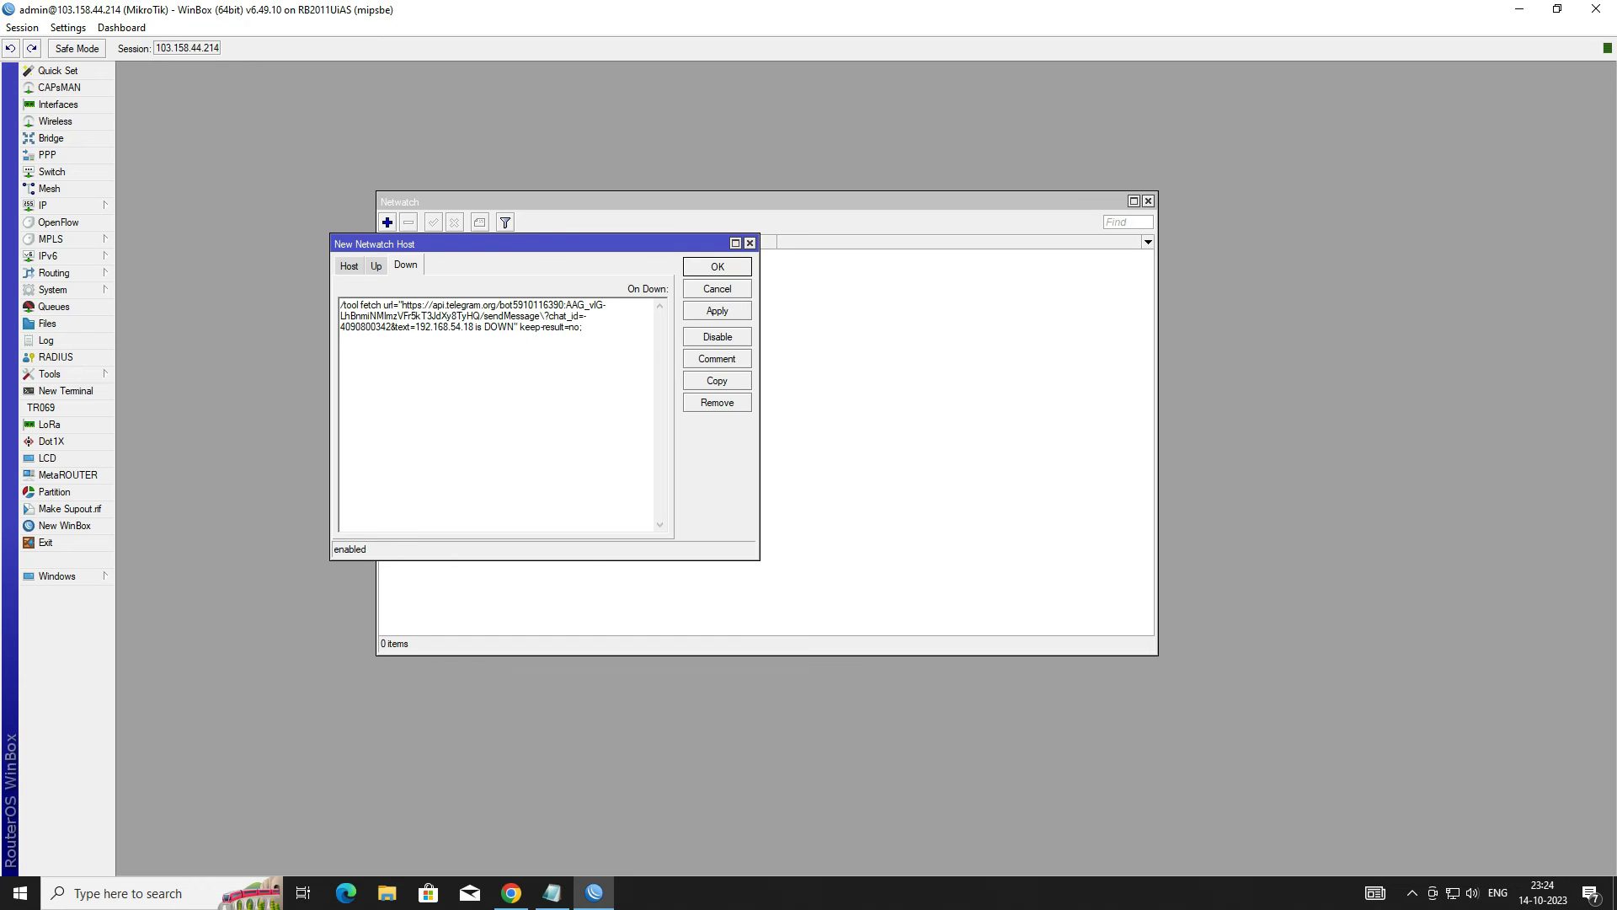
Step: Save the Netwatch host 192.168.54.18, then go to the device's login tab and select its web address
click(730, 311)
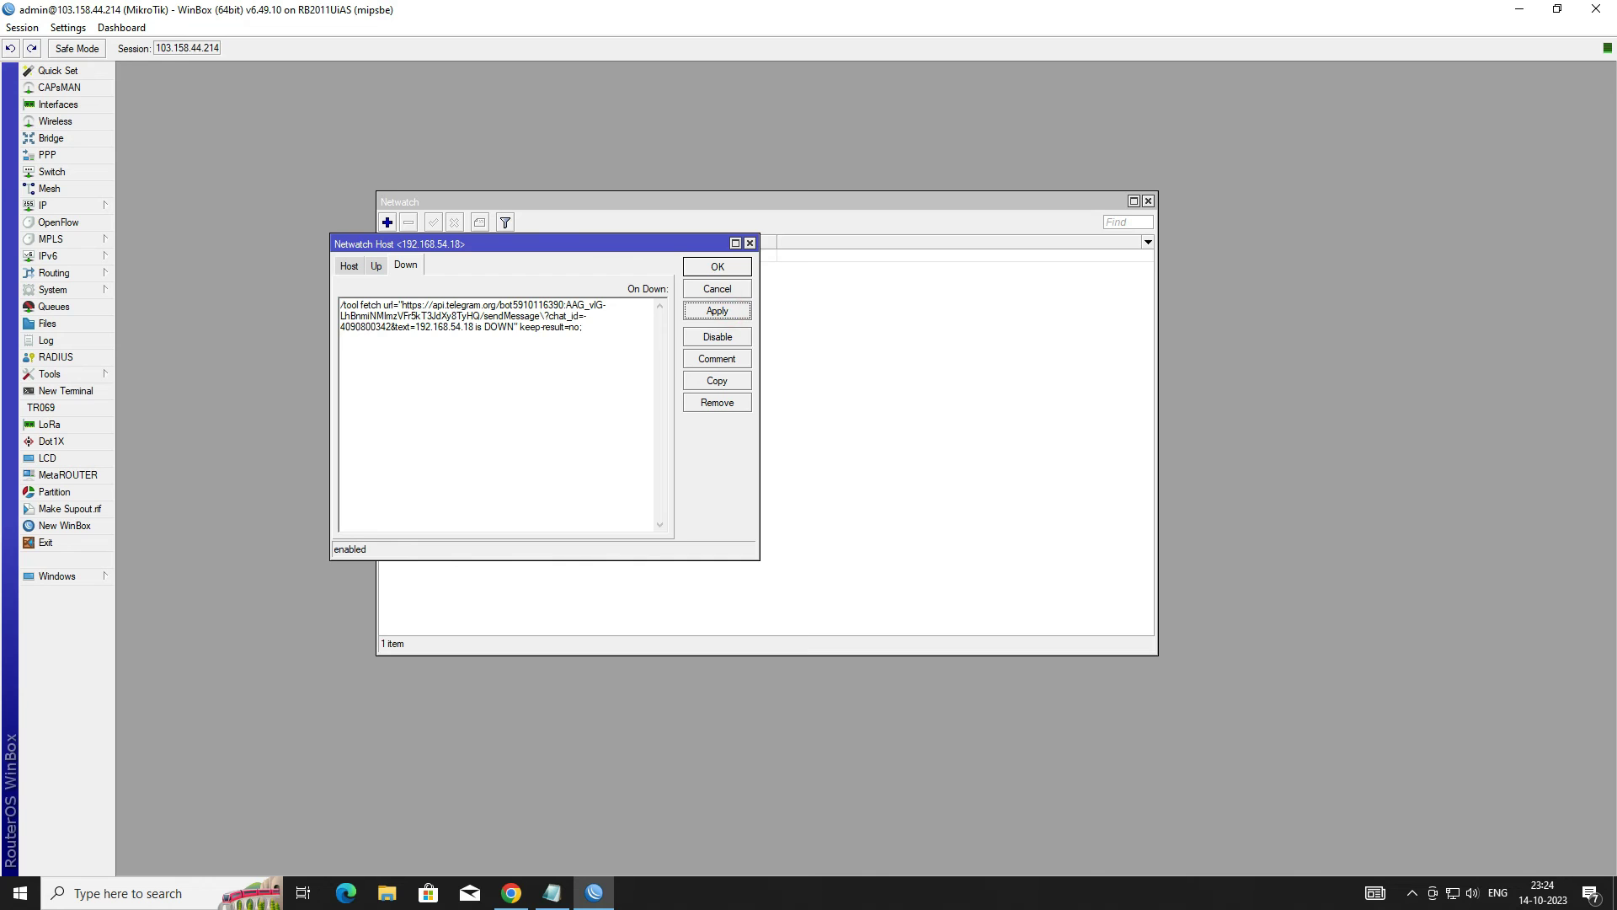
click(726, 267)
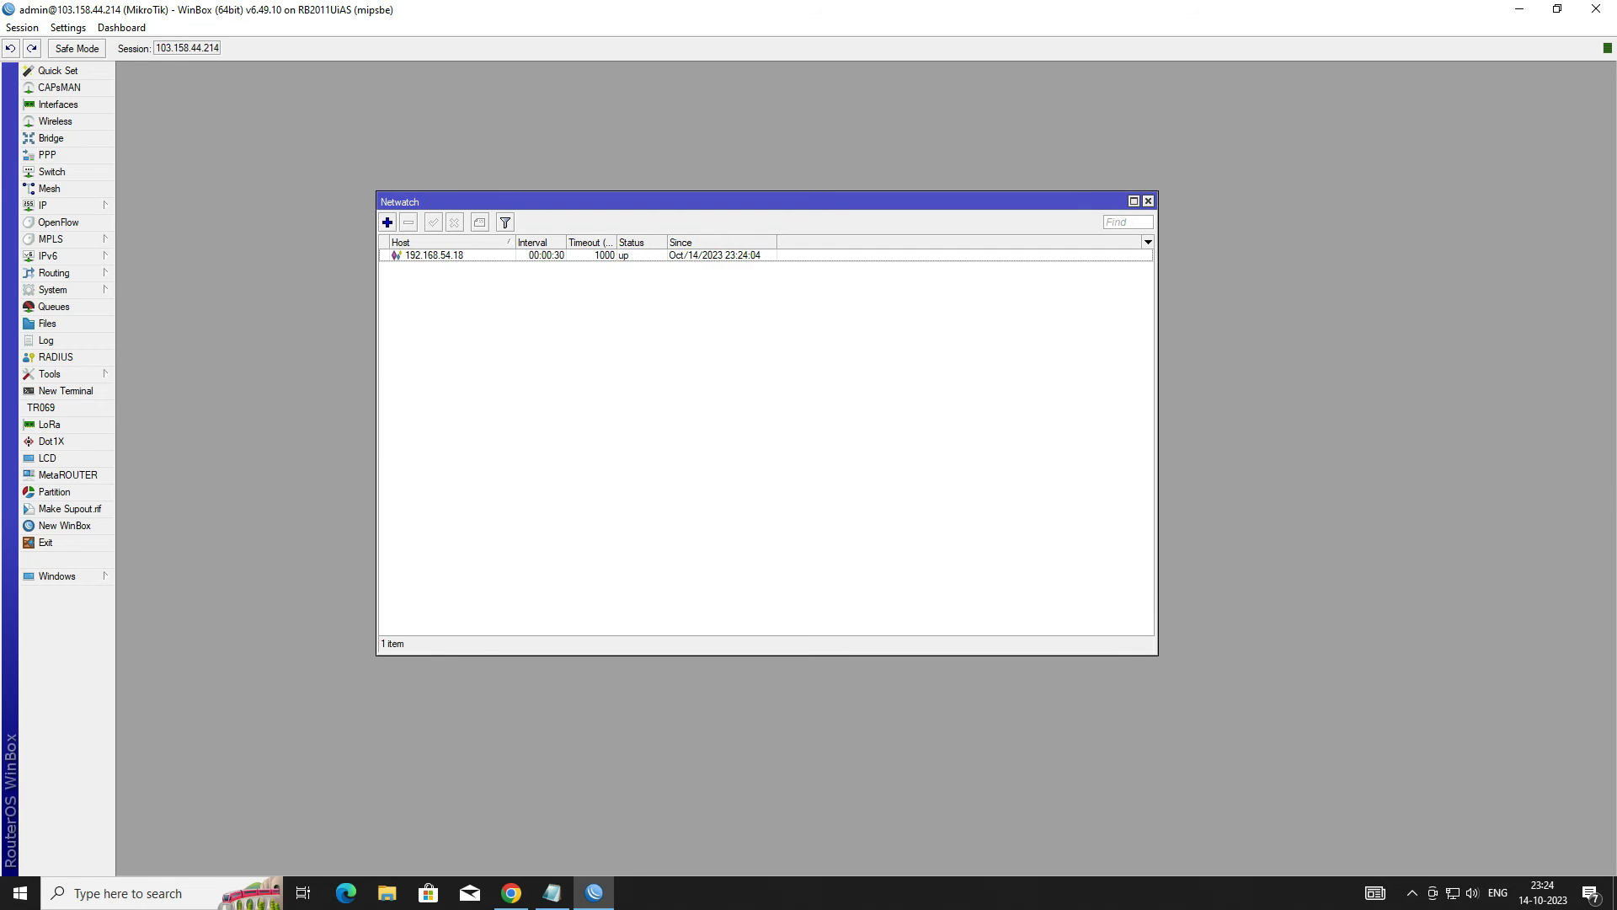
click(716, 254)
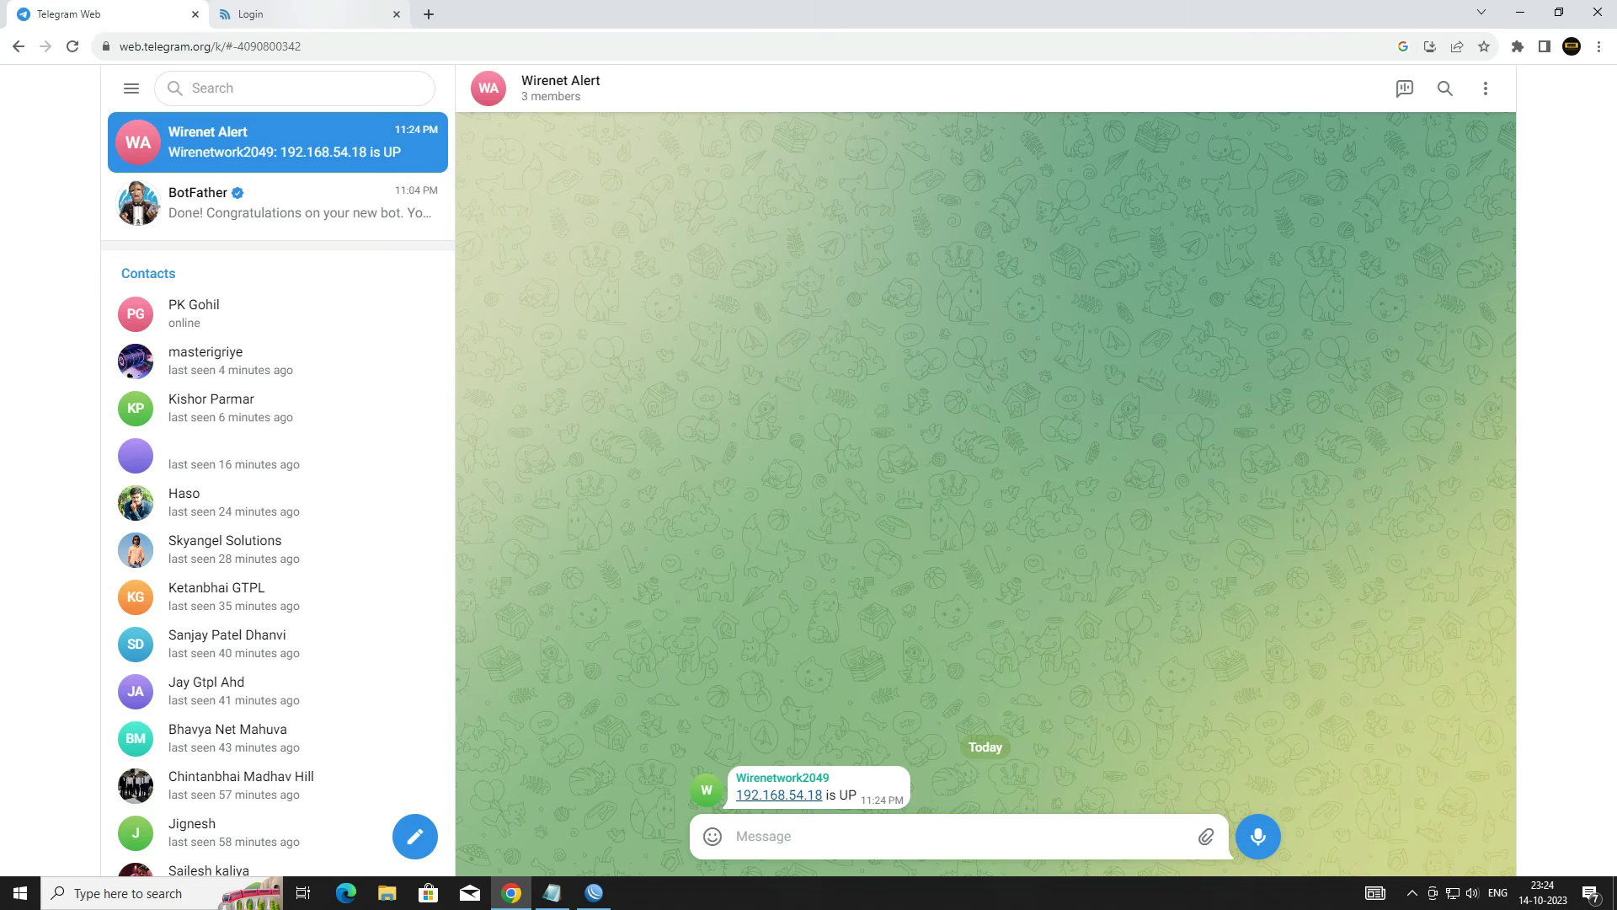
click(320, 12)
click(305, 48)
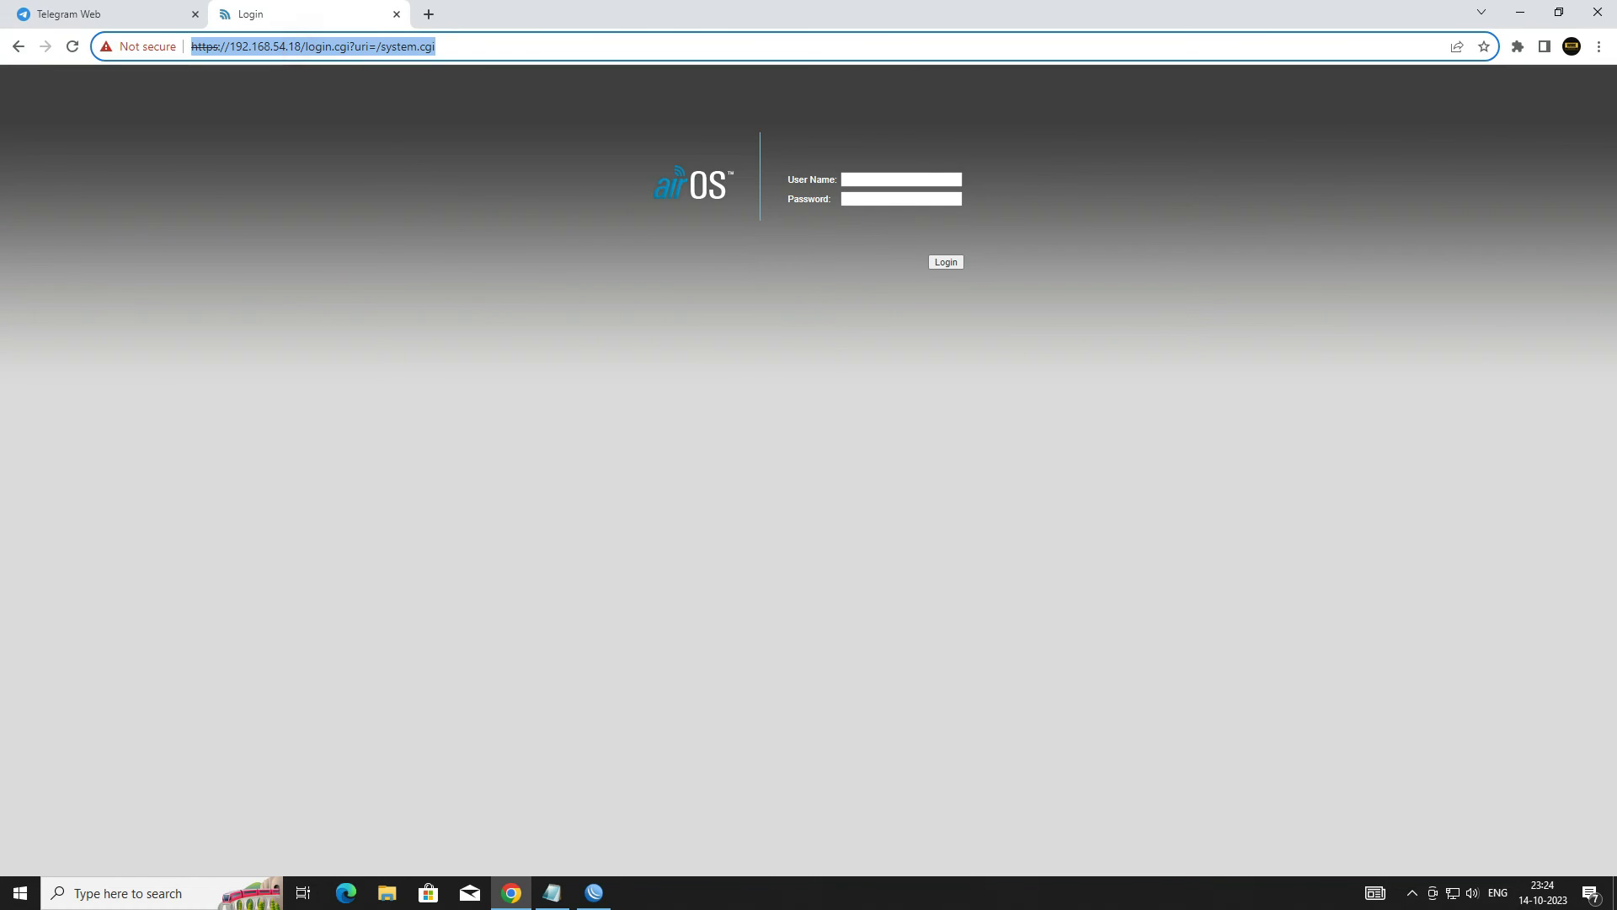
Step: Highlight the IP 192.168.54.18 in the address bar and compare it with the WinBox Netwatch list
click(289, 46)
drag(230, 46, 305, 46)
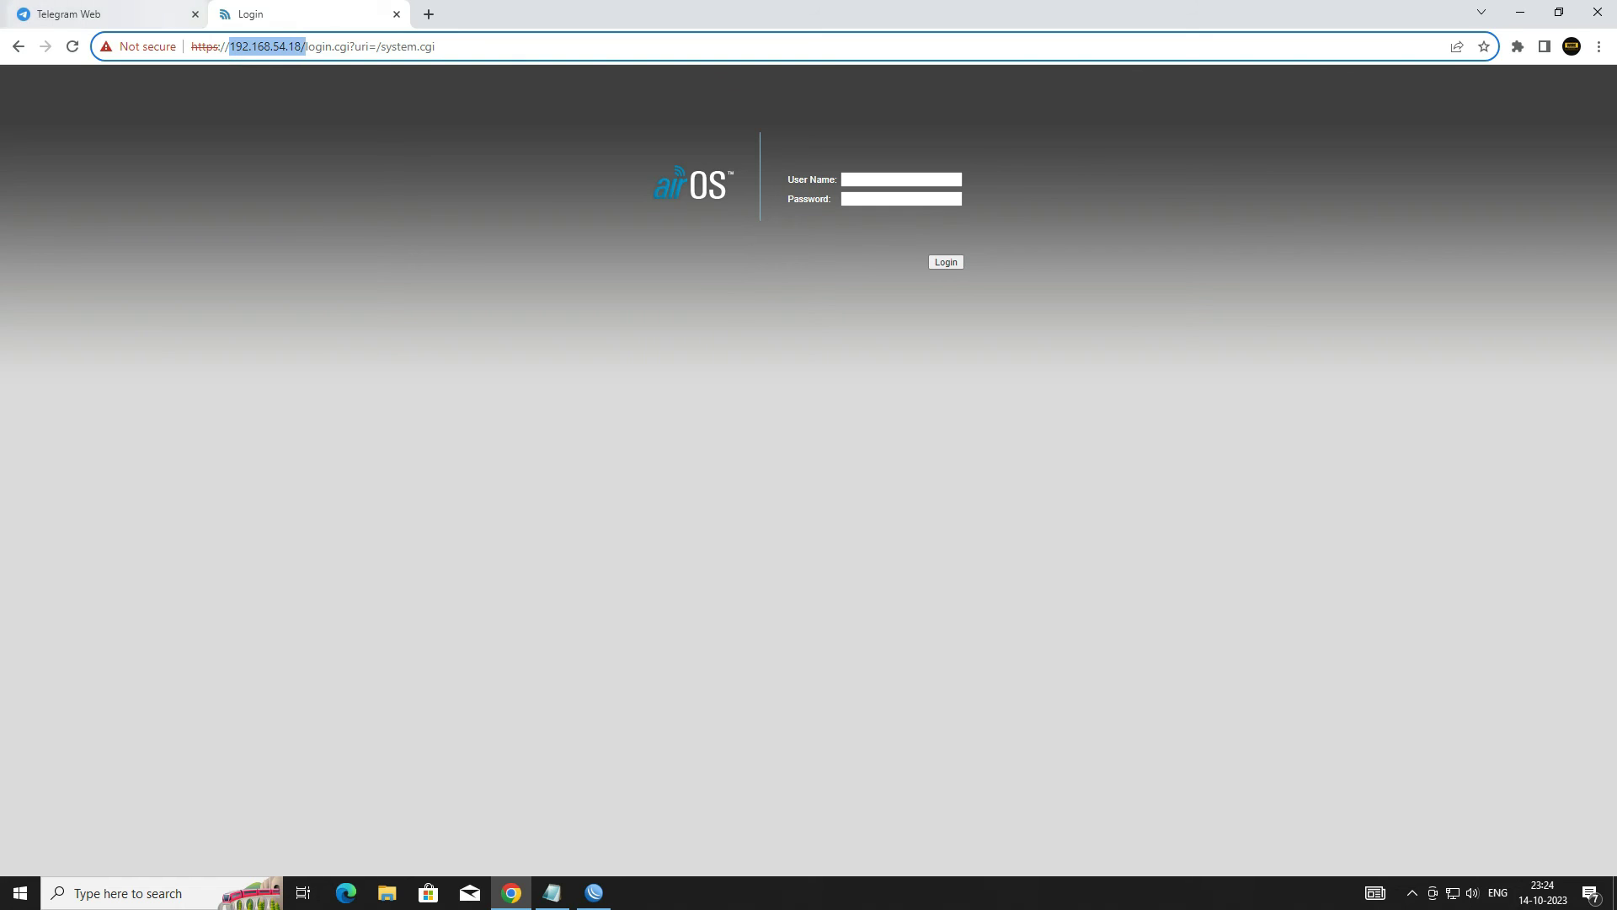
click(594, 893)
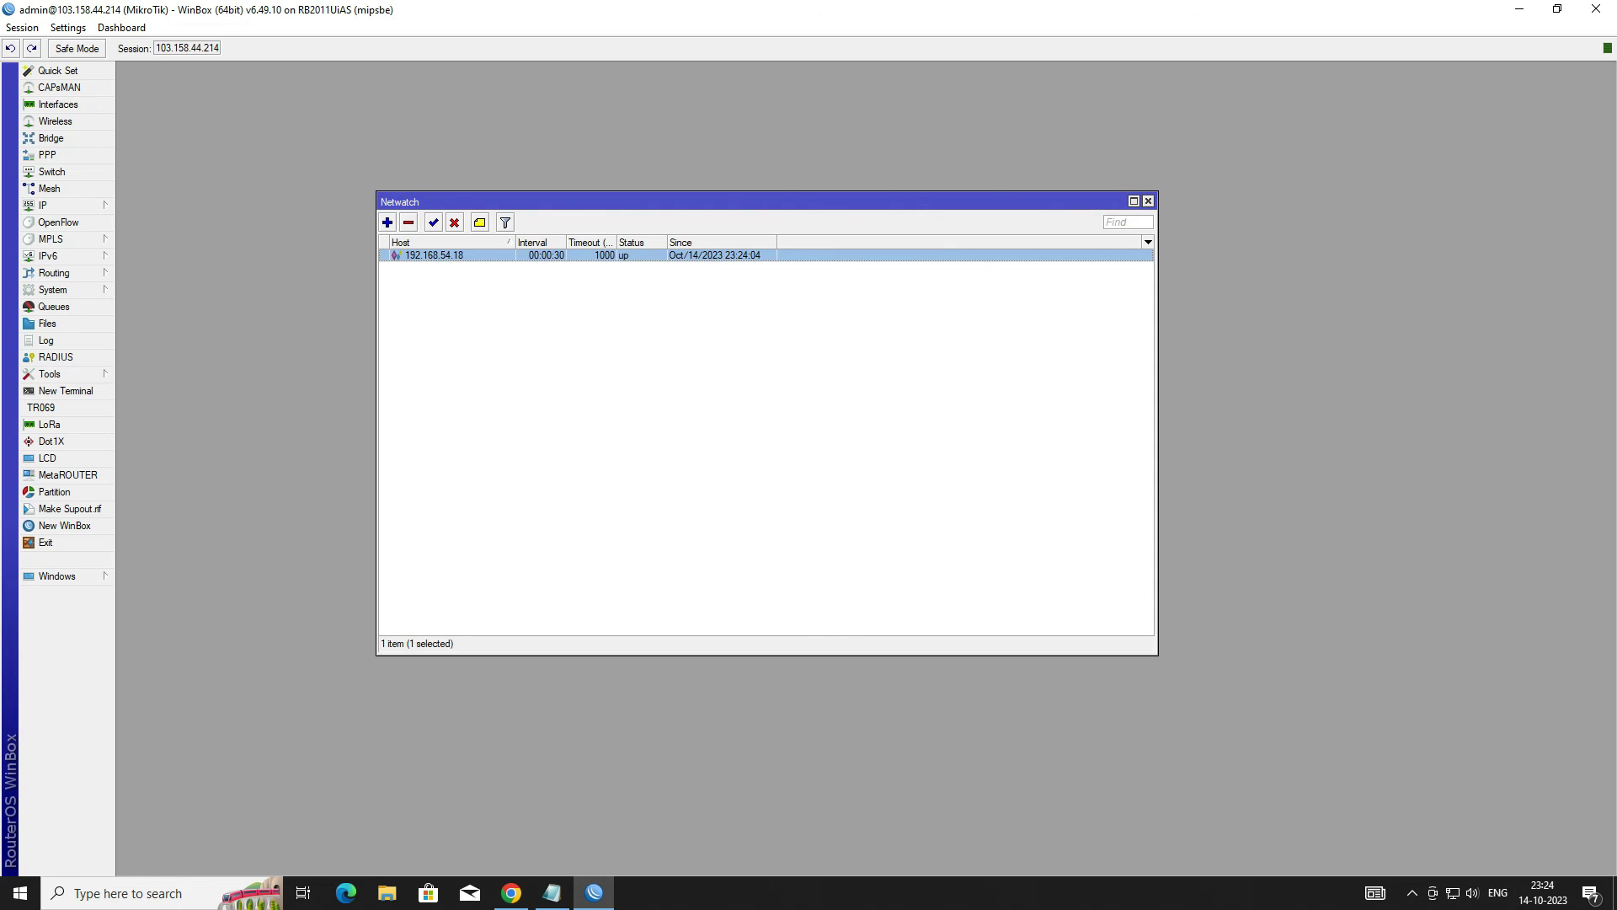
Step: Back on the airOS login page, enter the user name 'ubnt'
click(512, 893)
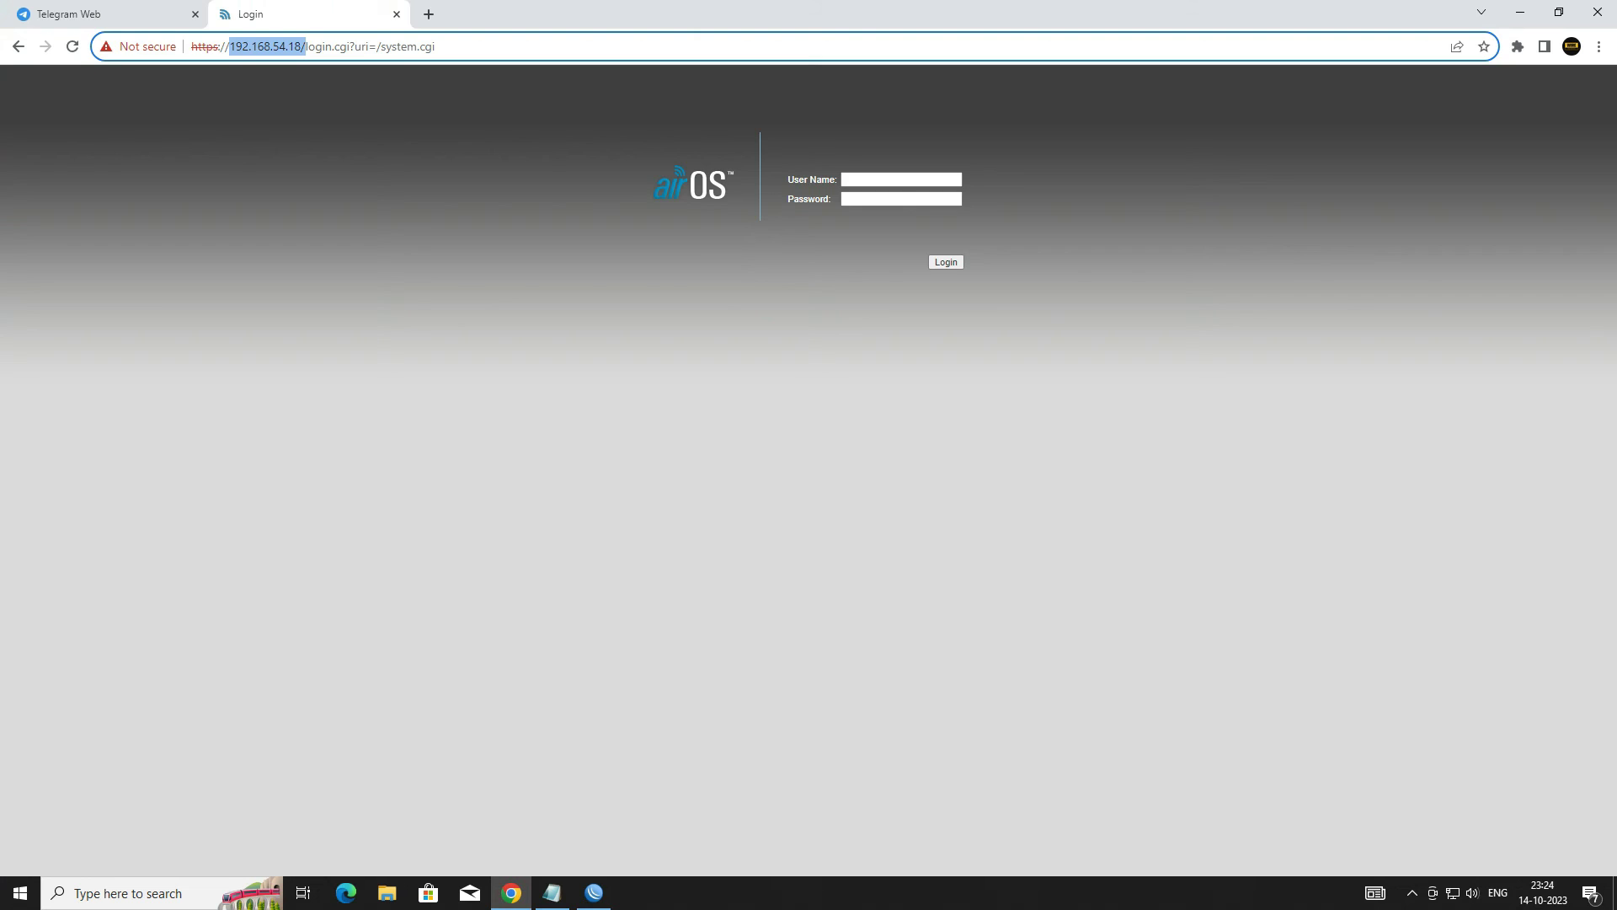
click(865, 179)
text(ubnt)
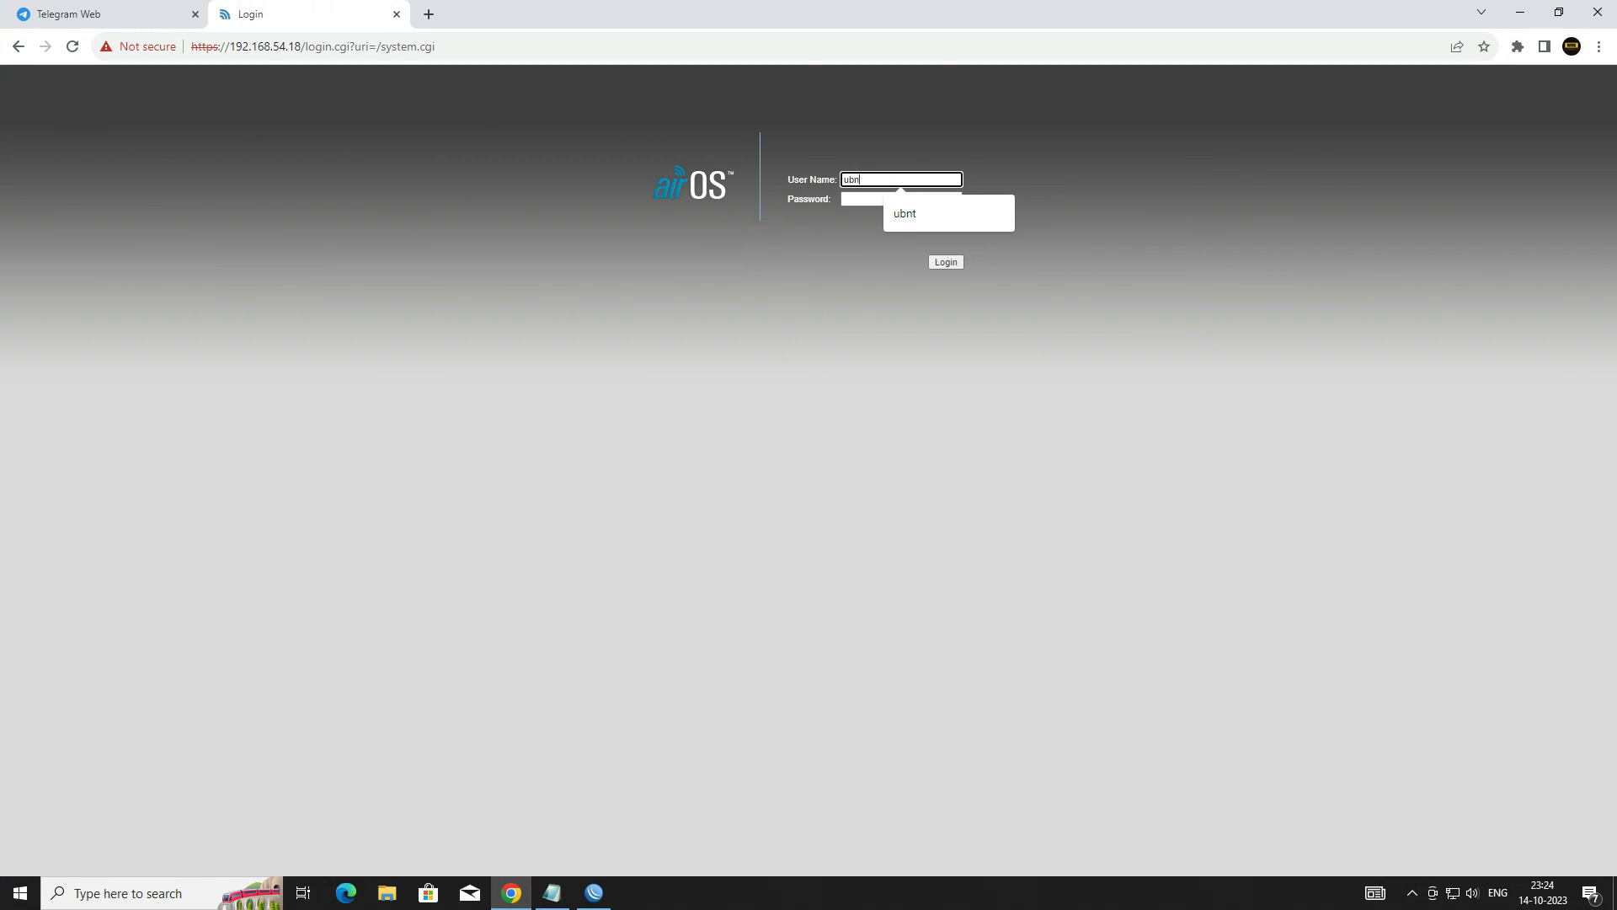
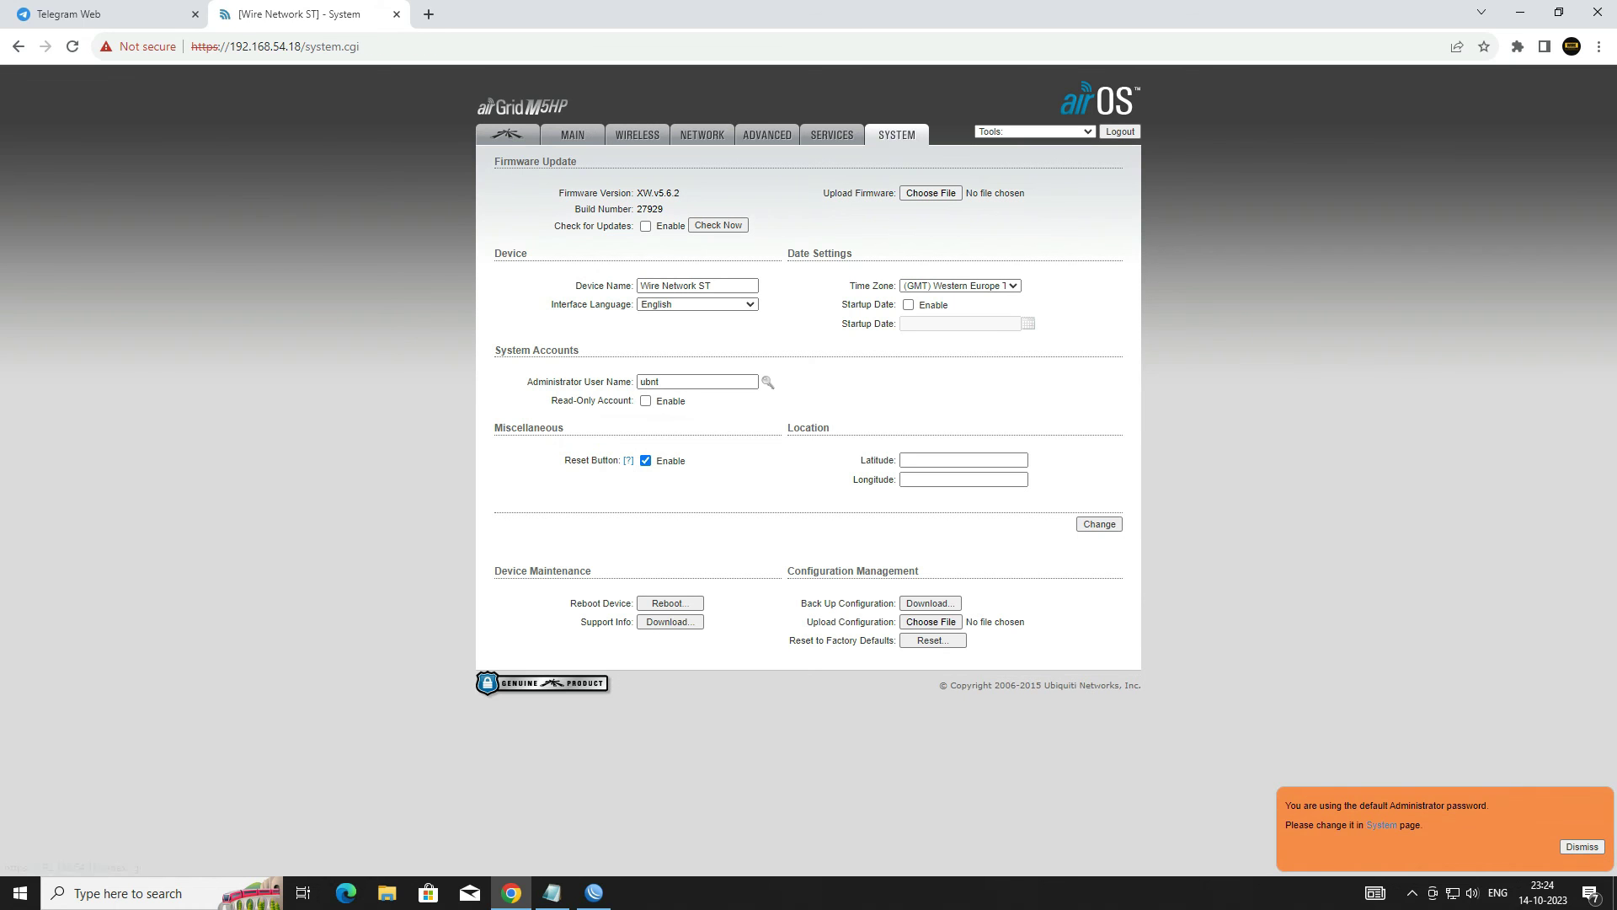
Step: Reboot the airGrid device from Device Maintenance and confirm 'Yes, reboot!'
click(693, 603)
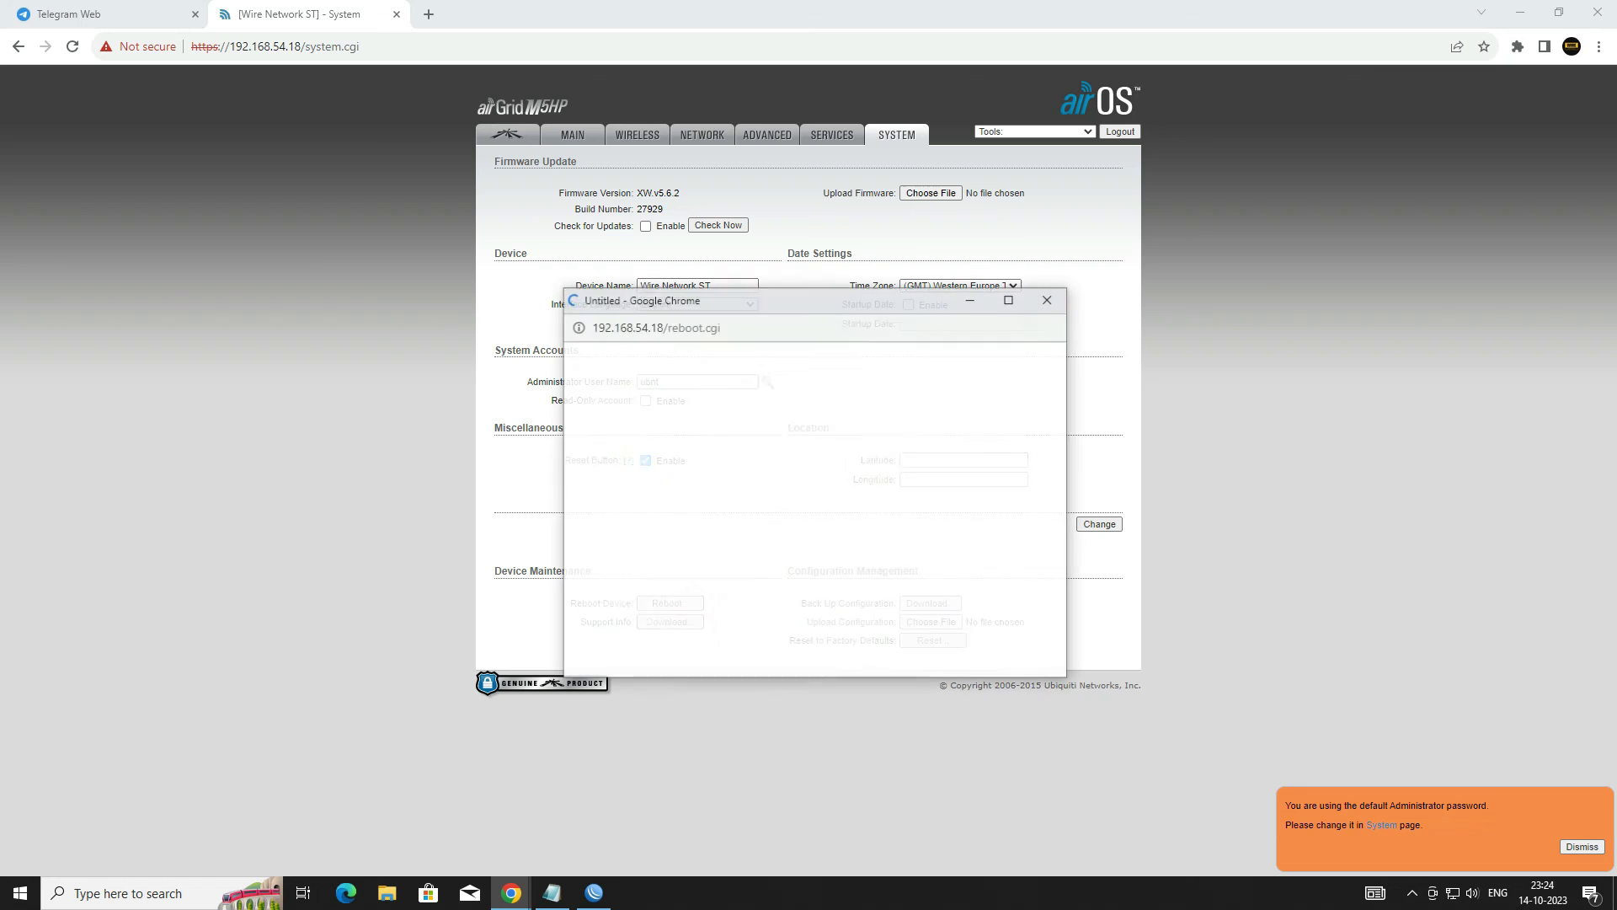
click(898, 393)
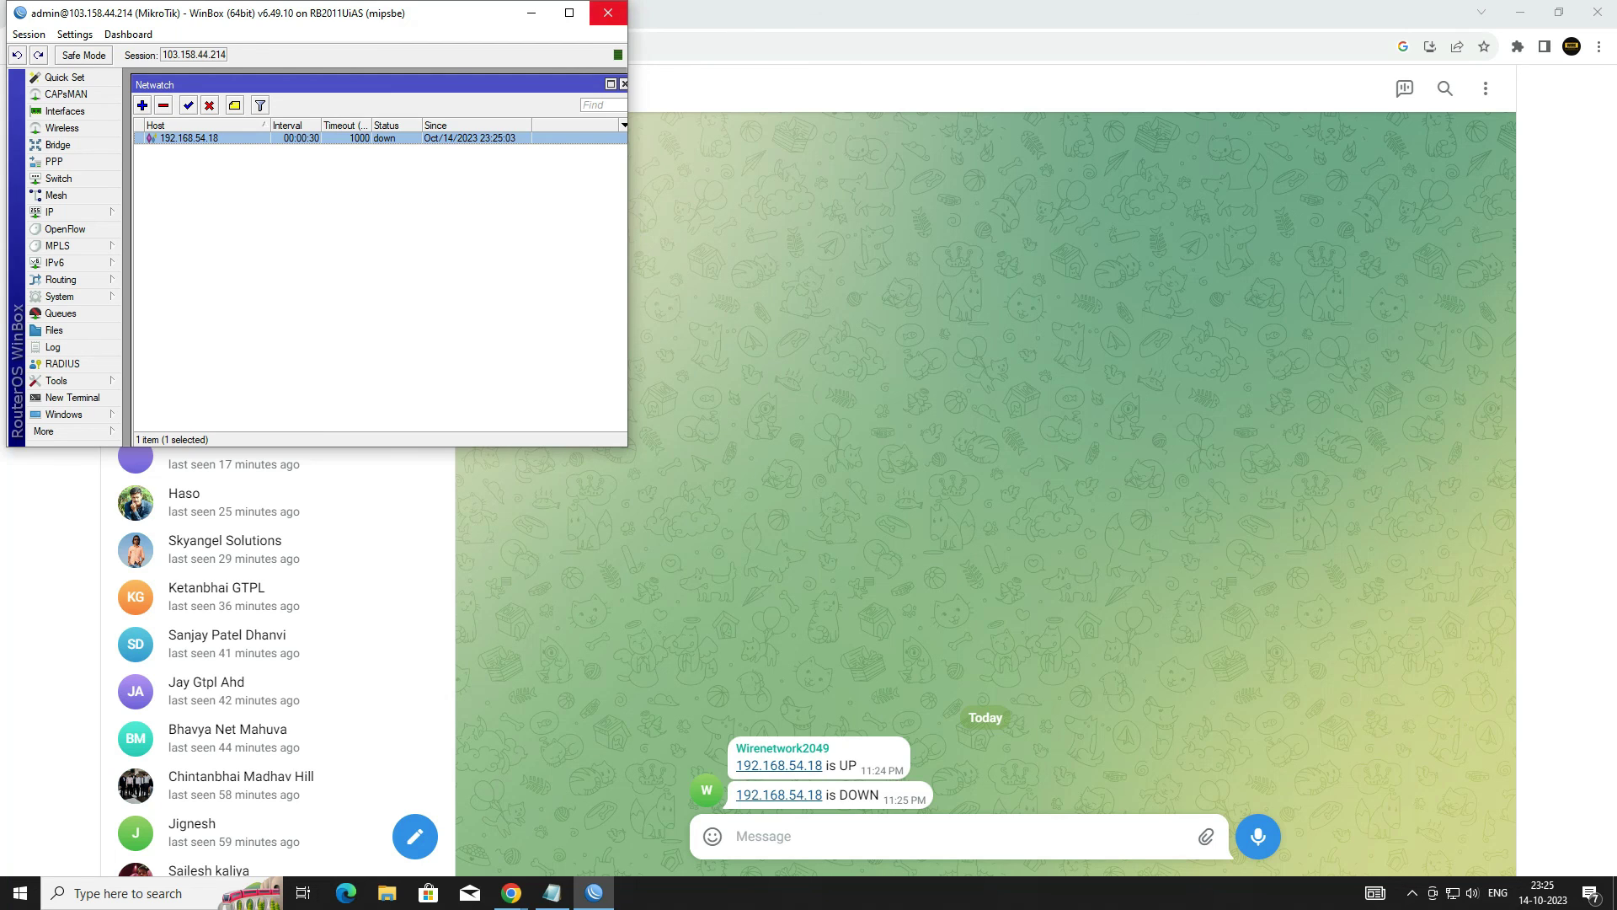
Step: Close WinBox once Netwatch shows 192.168.54.18 as down
click(607, 13)
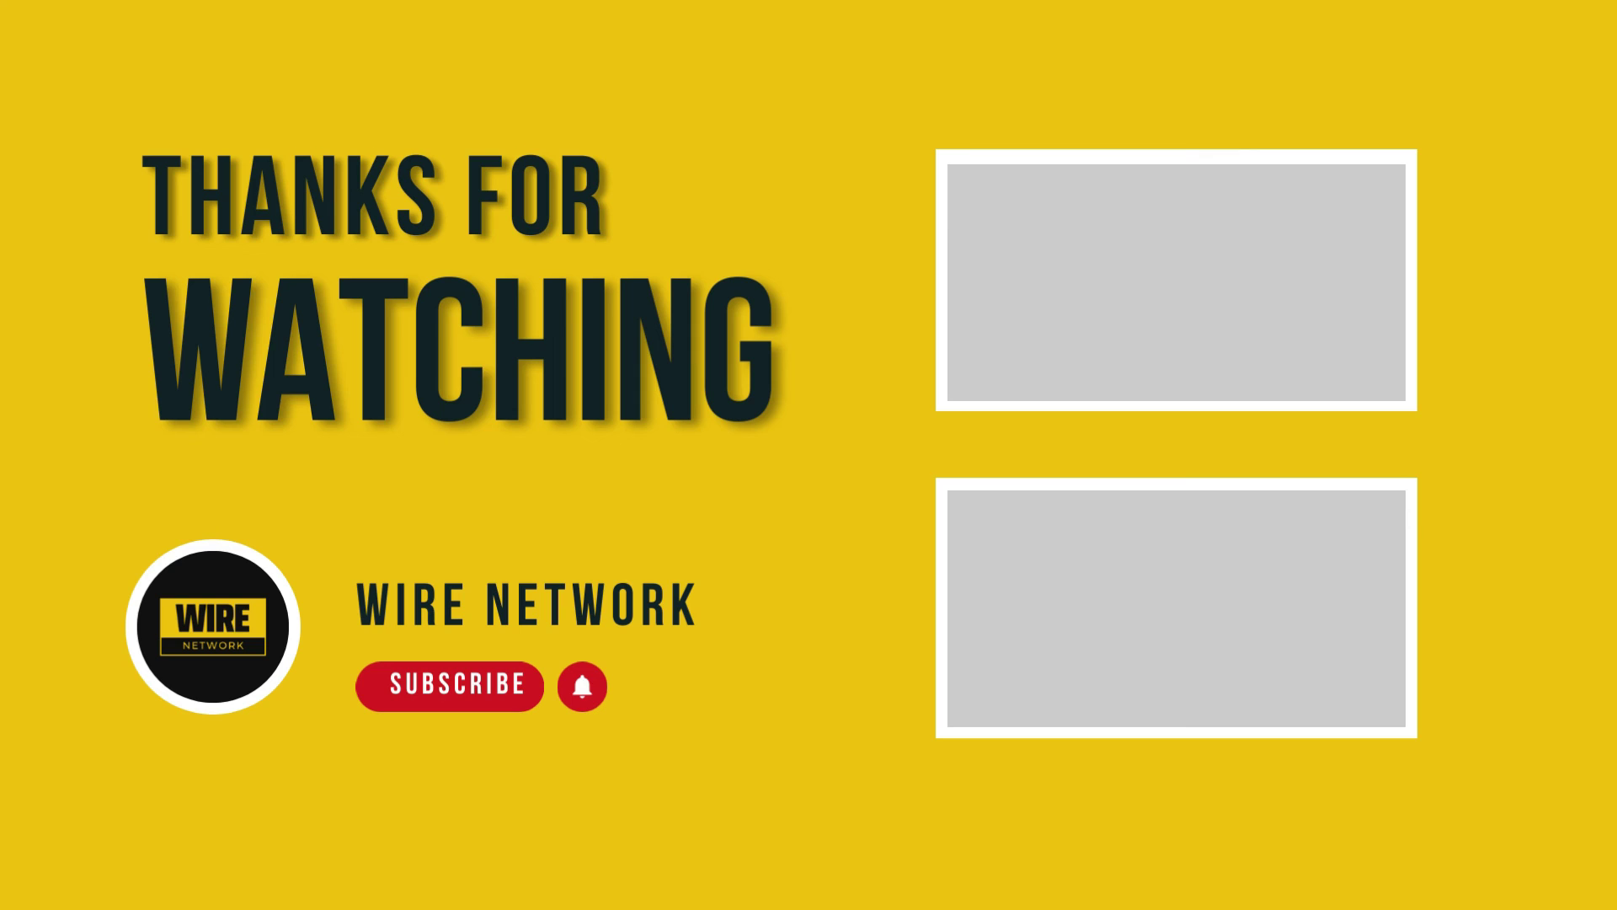